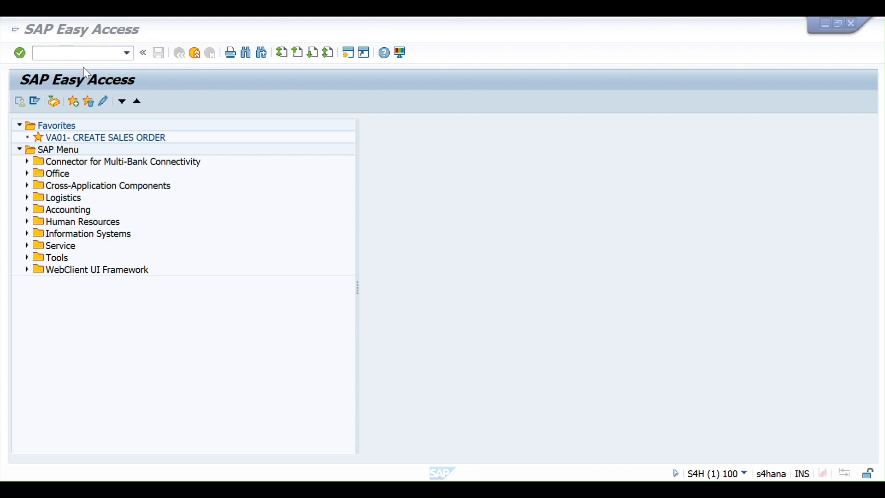
# - Open the Assign Schedule Line Categories overview with transaction VOV5 and dismiss the antivirus advertisement
pyautogui.click(53, 54)
pyautogui.write('/nvov5')
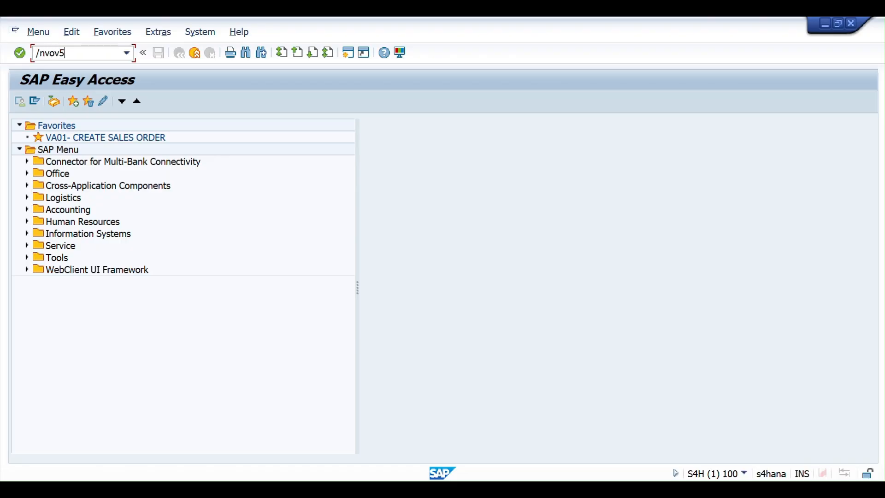
pyautogui.press('BackSpace')
pyautogui.press('BackSpace')
pyautogui.press('BackSpace')
pyautogui.press('BackSpace')
pyautogui.press('BackSpace')
pyautogui.press('BackSpace')
pyautogui.write('vov5')
pyautogui.press('Return')
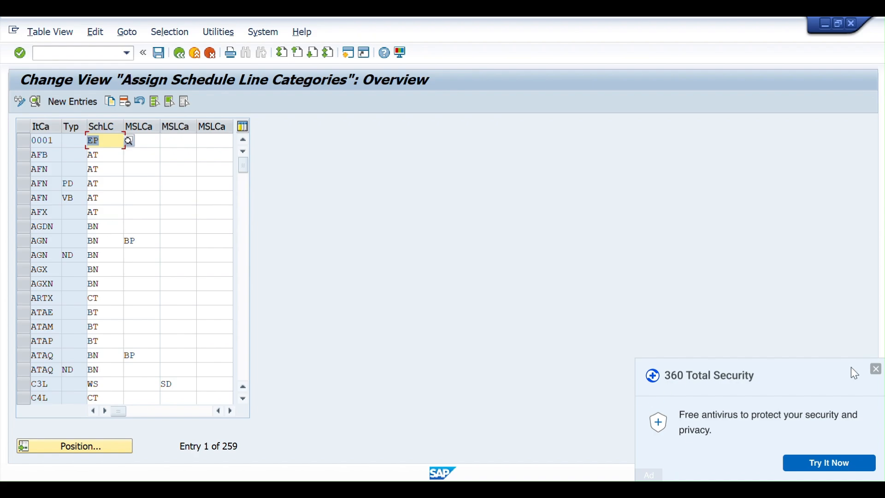
pyautogui.click(876, 369)
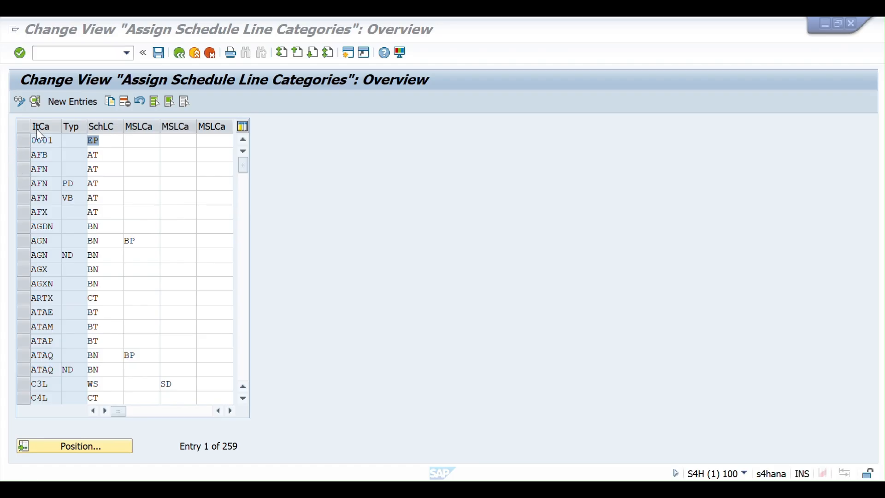
# - Position the schedule line category list at item category TAN
pyautogui.click(86, 450)
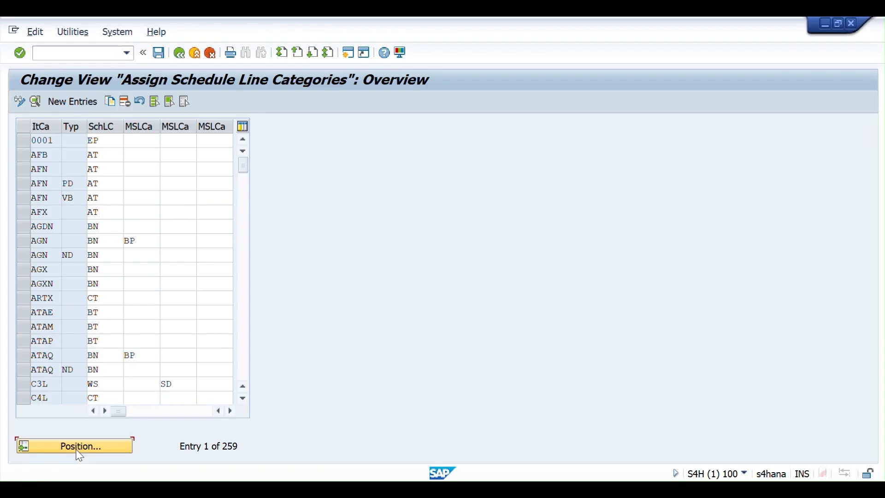
pyautogui.write('tan')
pyautogui.press('Return')
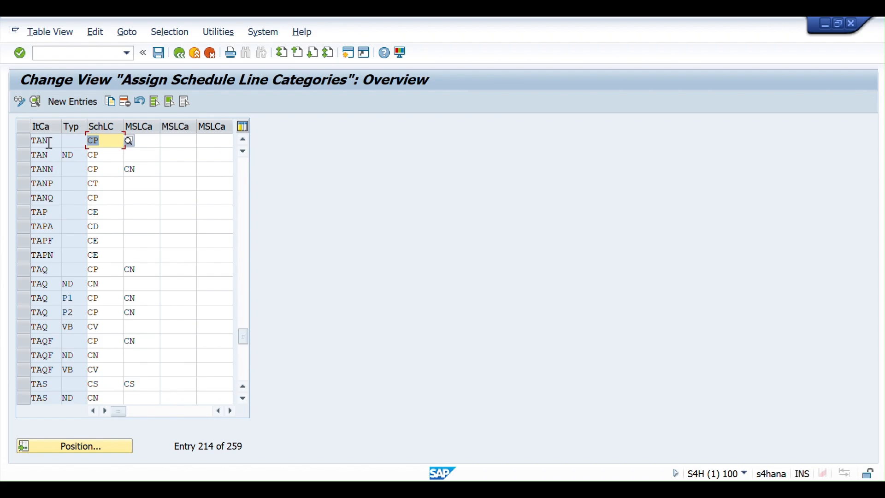
# - Examine the item category and blank MRP type of the first TAN entry
pyautogui.click(53, 143)
pyautogui.moveTo(53, 143); pyautogui.dragTo(24, 140)
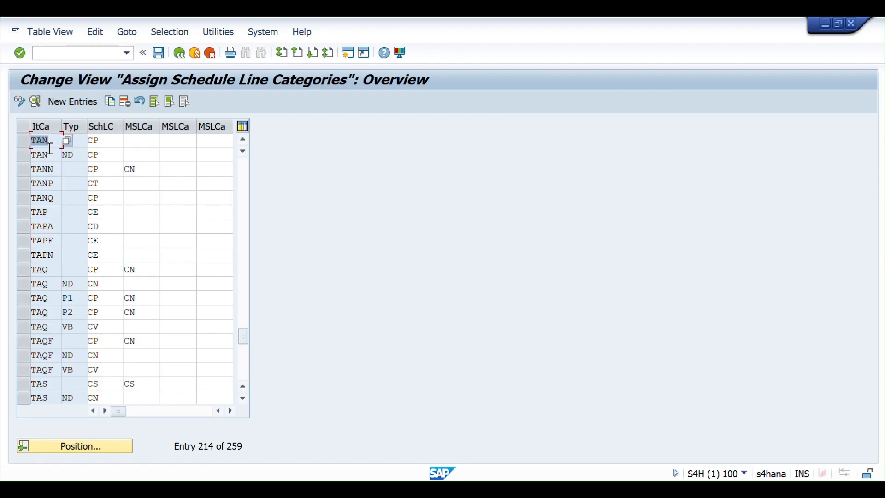
pyautogui.click(47, 143)
pyautogui.doubleClick(47, 143)
pyautogui.click(78, 144)
# - Examine the TAN entry with MRP type ND, checking its item category, MRP type and proposed schedule line category
pyautogui.doubleClick(69, 155)
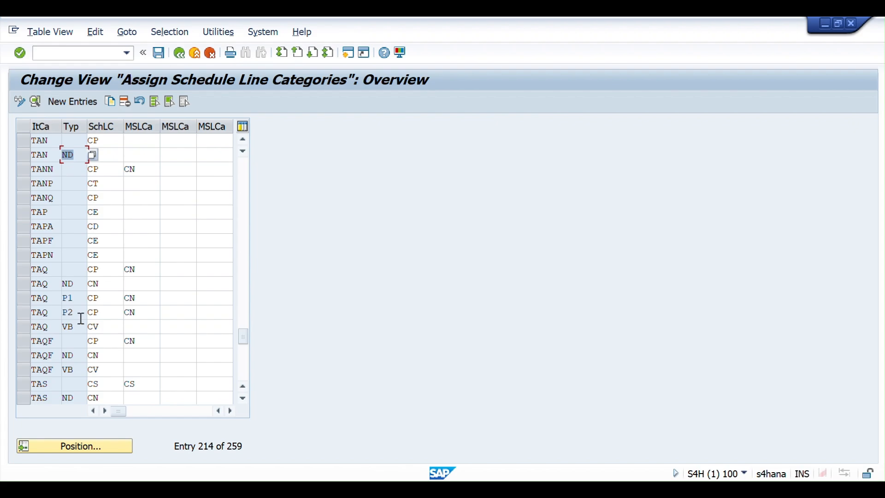
pyautogui.press('Delete')
pyautogui.click(54, 154)
pyautogui.moveTo(54, 154); pyautogui.dragTo(5, 155)
pyautogui.click(83, 155)
pyautogui.moveTo(83, 155); pyautogui.dragTo(45, 153)
pyautogui.press('Delete')
pyautogui.doubleClick(45, 155)
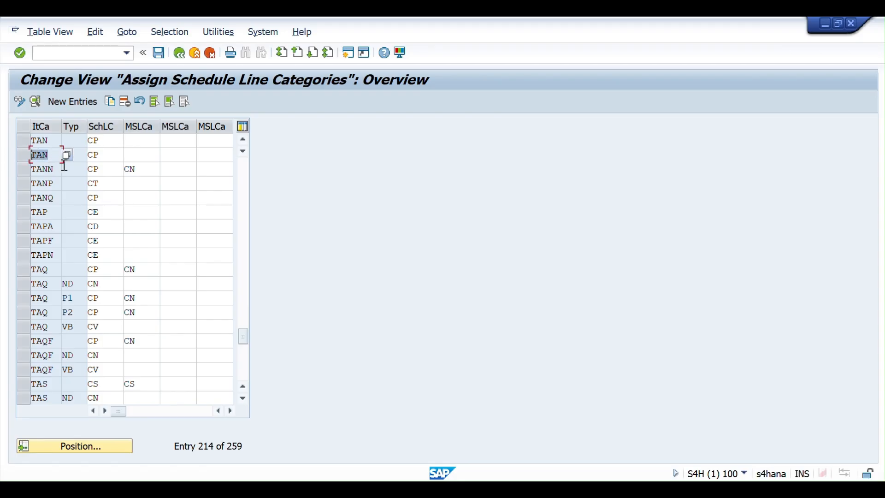
pyautogui.click(82, 156)
pyautogui.moveTo(82, 156); pyautogui.dragTo(15, 152)
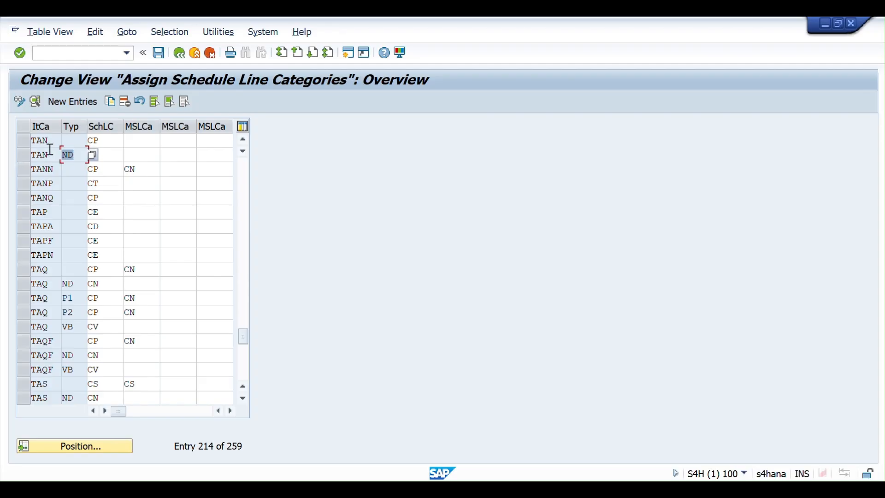
pyautogui.click(116, 160)
pyautogui.moveTo(115, 159); pyautogui.dragTo(35, 157)
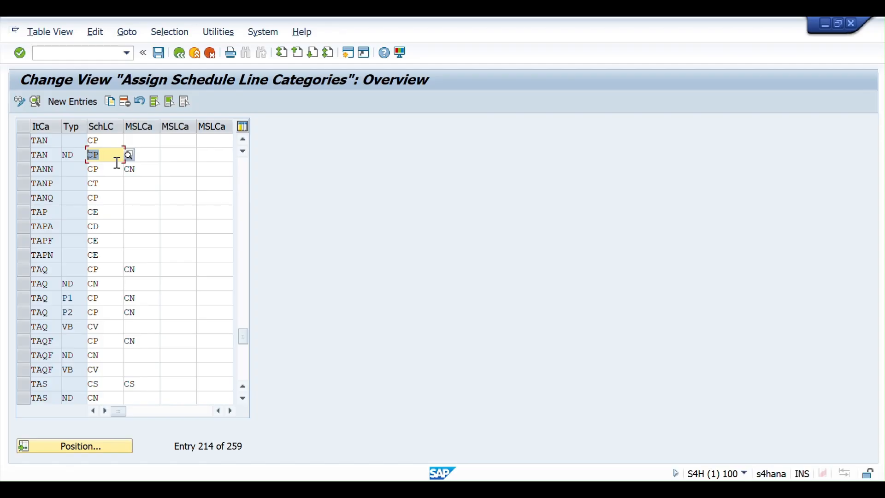
pyautogui.moveTo(57, 156); pyautogui.dragTo(13, 149)
pyautogui.click(82, 154)
pyautogui.write('ND')
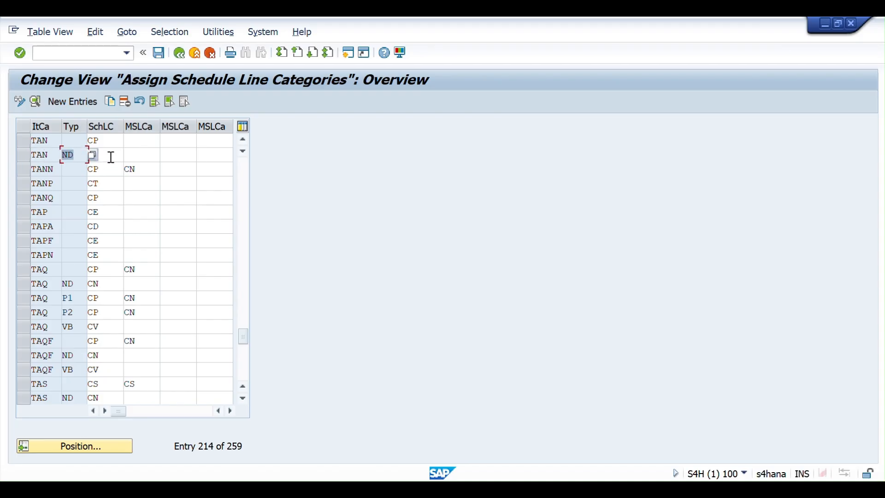
pyautogui.click(105, 157)
pyautogui.moveTo(105, 156); pyautogui.dragTo(61, 154)
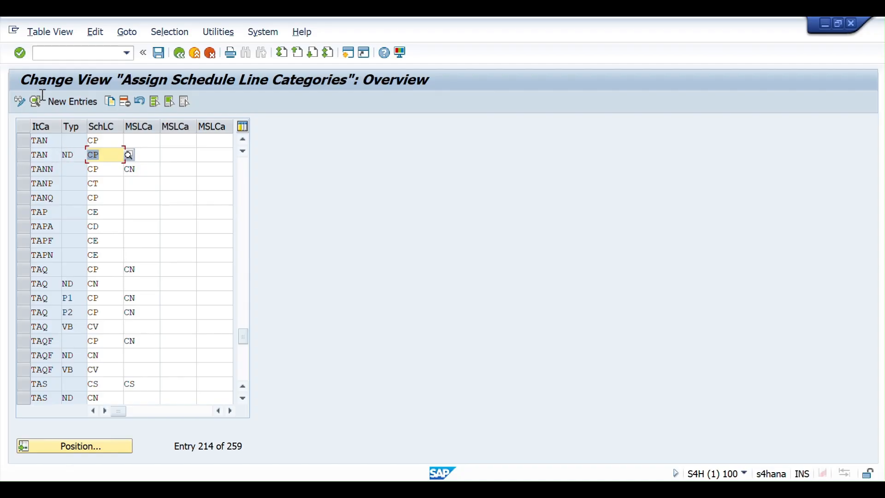
# - Create a new schedule line category assignment with item category TAN and MRP type PD
pyautogui.click(62, 104)
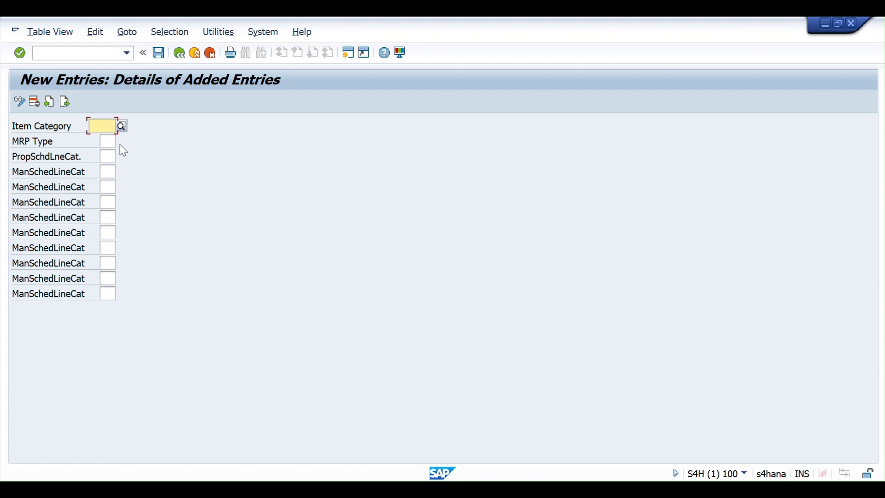
pyautogui.click(107, 127)
pyautogui.write('tan')
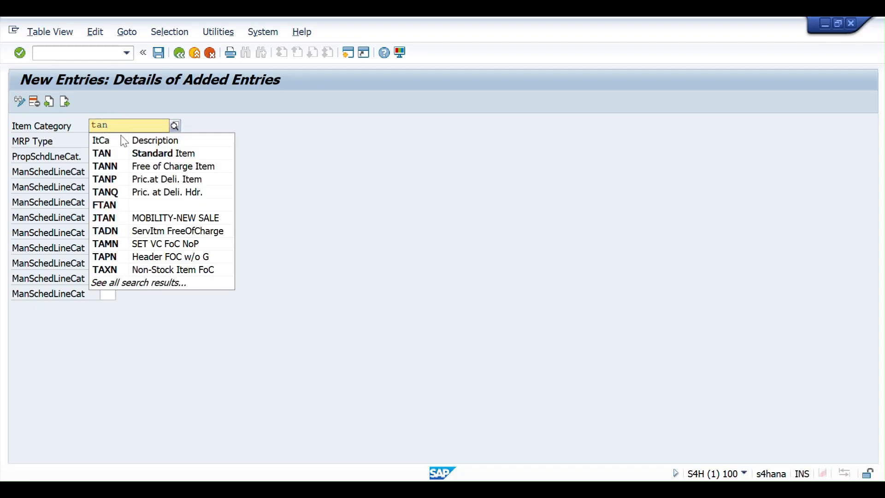
pyautogui.click(250, 150)
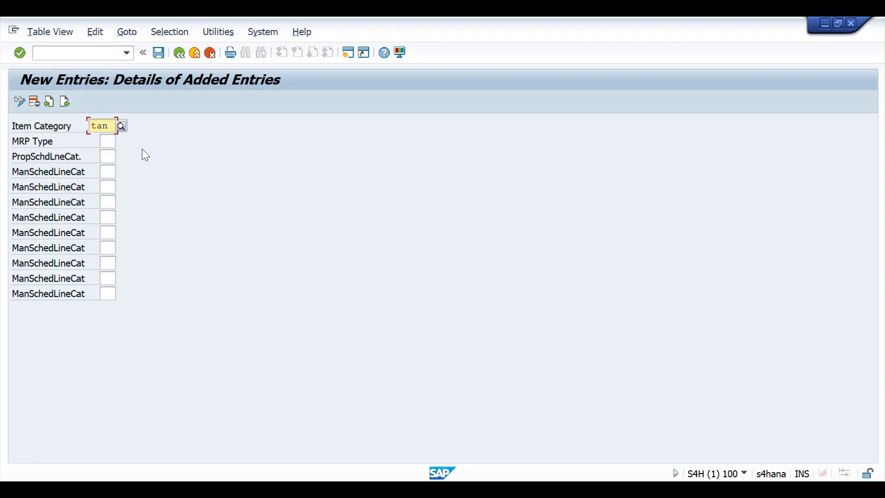
pyautogui.click(111, 139)
pyautogui.write('pd')
pyautogui.click(109, 154)
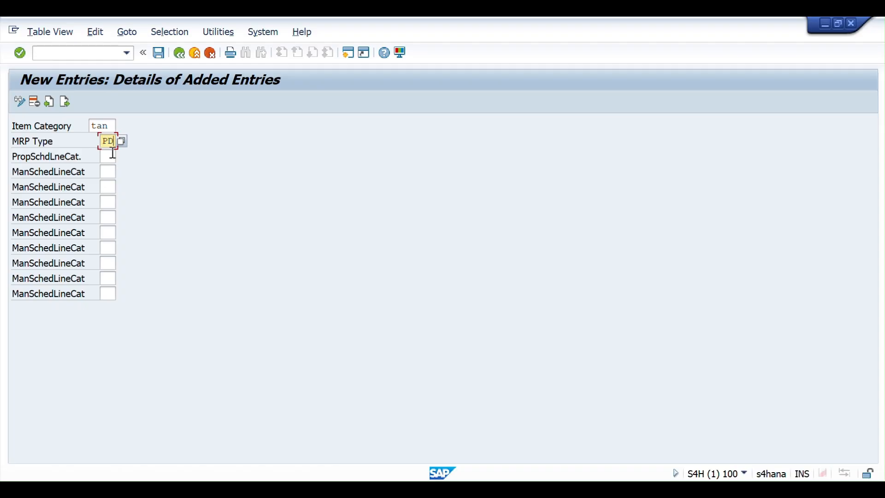
pyautogui.click(122, 141)
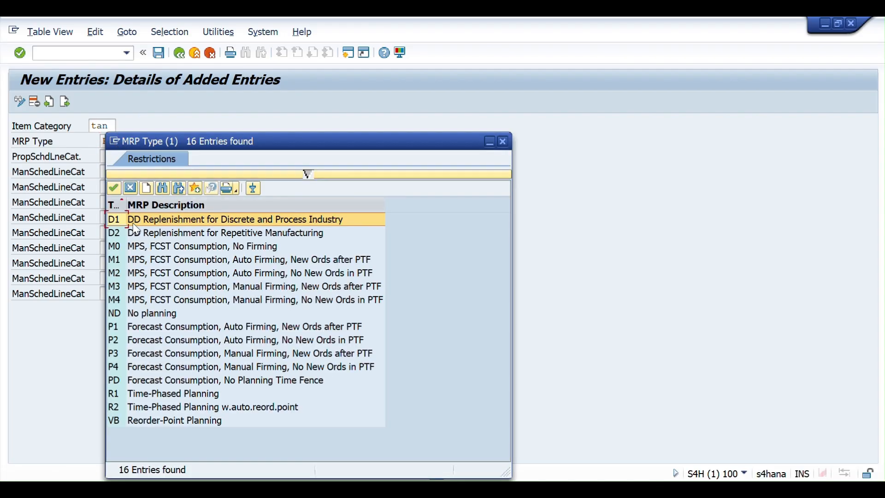
pyautogui.doubleClick(120, 380)
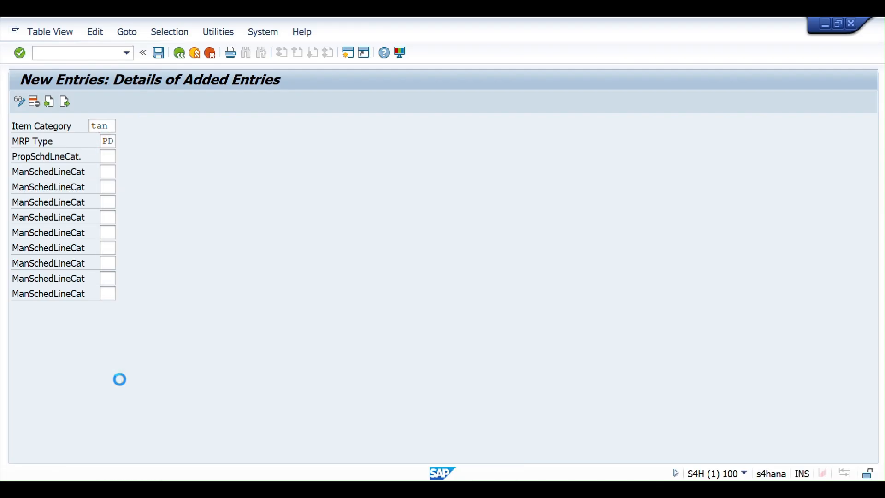
# - Set the new entry's proposed schedule line category to CP and return to the overview
pyautogui.click(108, 157)
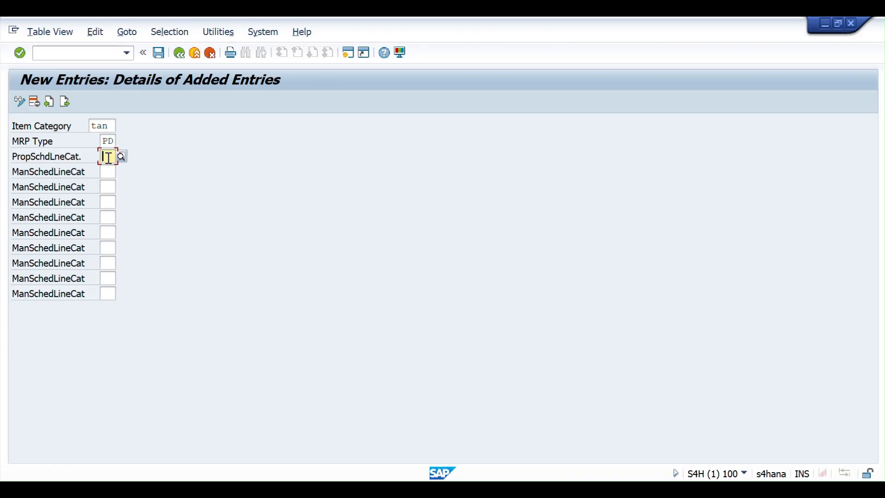
pyautogui.write('CP')
pyautogui.press('Return')
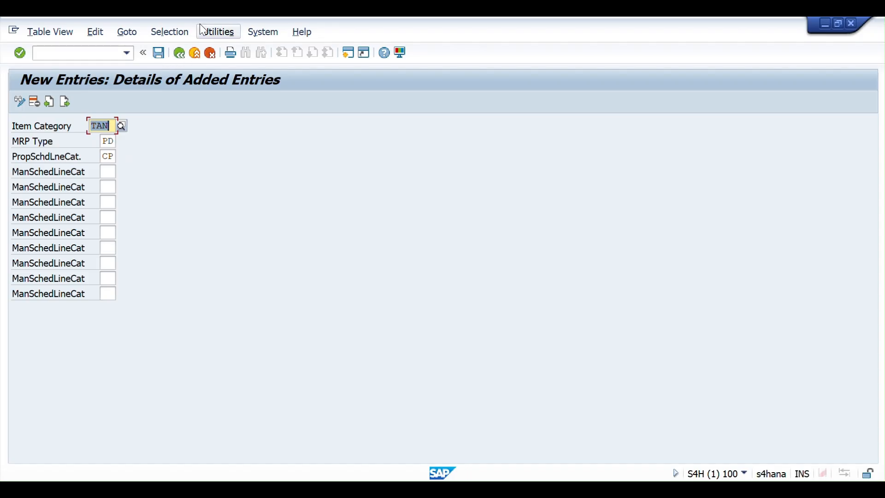
pyautogui.click(179, 54)
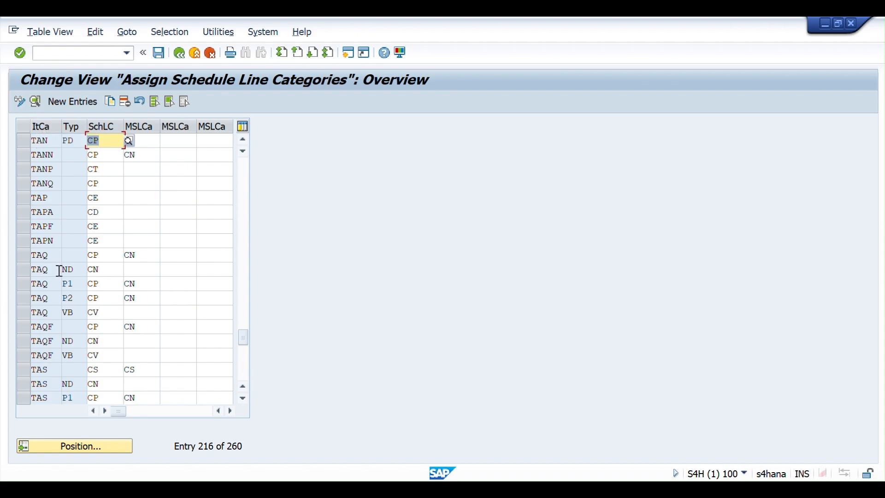
pyautogui.click(26, 141)
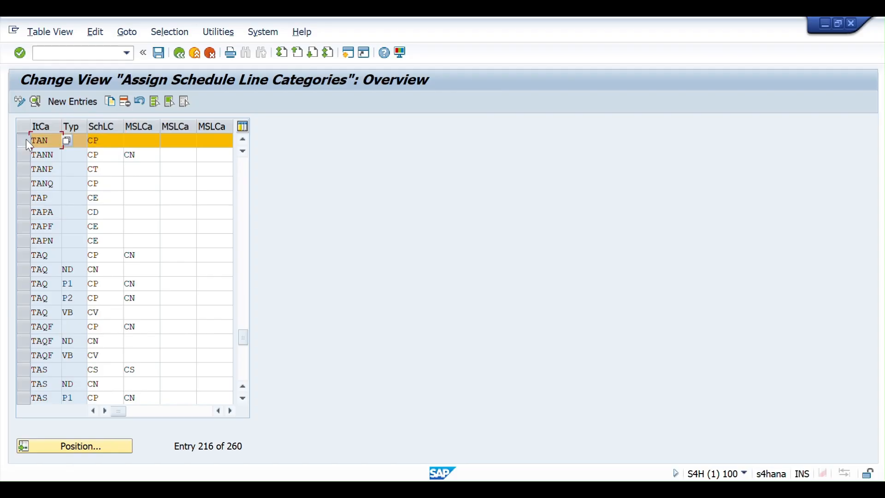
pyautogui.click(112, 102)
pyautogui.press('Tab')
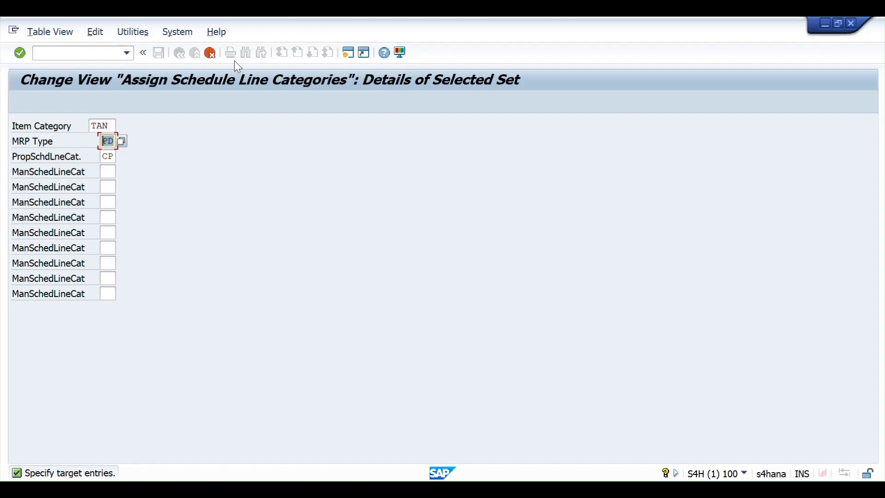
pyautogui.click(209, 57)
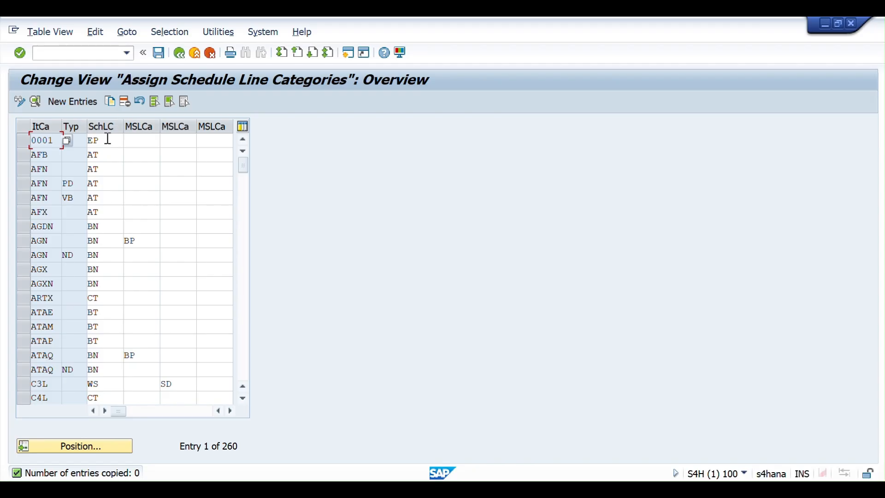
# - Position the list at item category TAN and leave only the TAN entry with MRP type ND selected
pyautogui.click(96, 451)
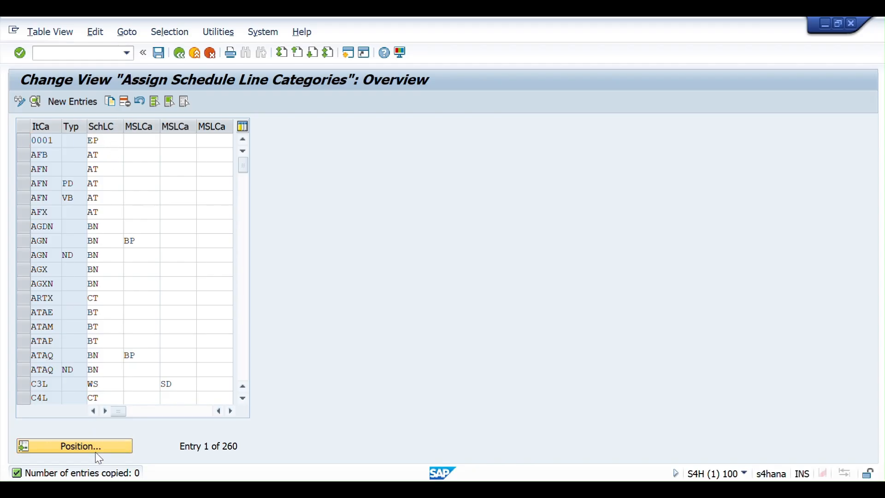
pyautogui.write('tan')
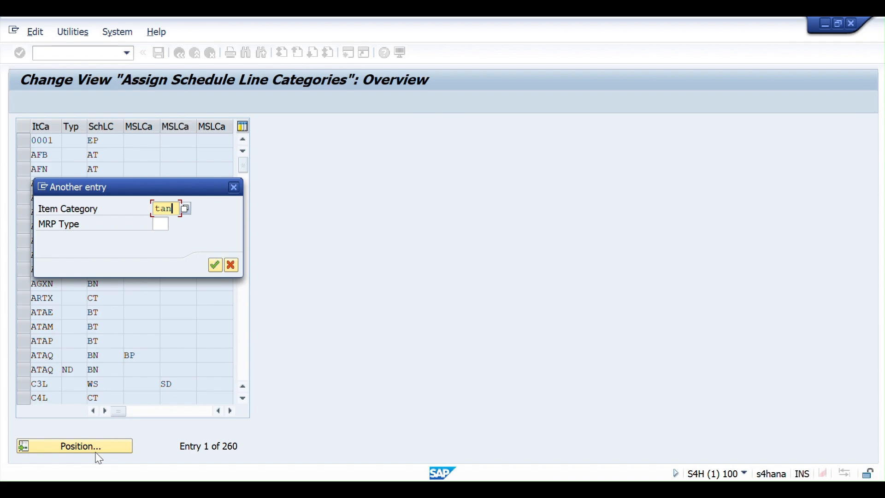
pyautogui.press('Return')
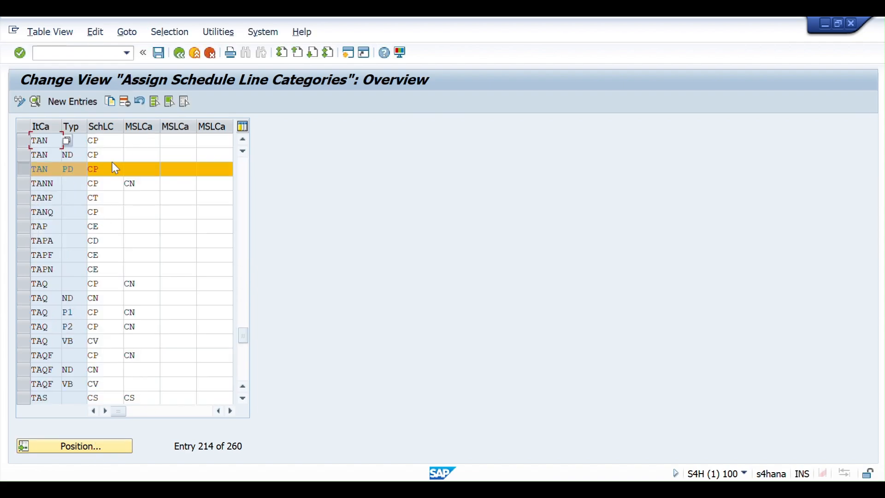
pyautogui.click(26, 157)
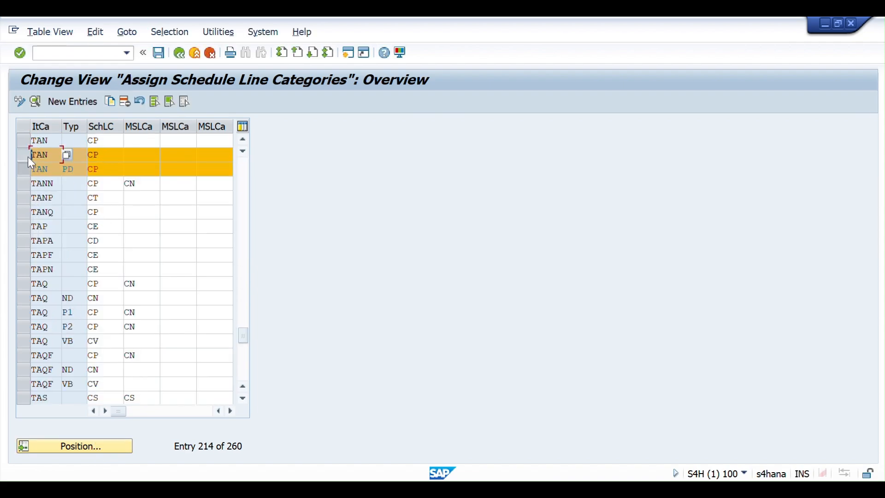
pyautogui.click(23, 172)
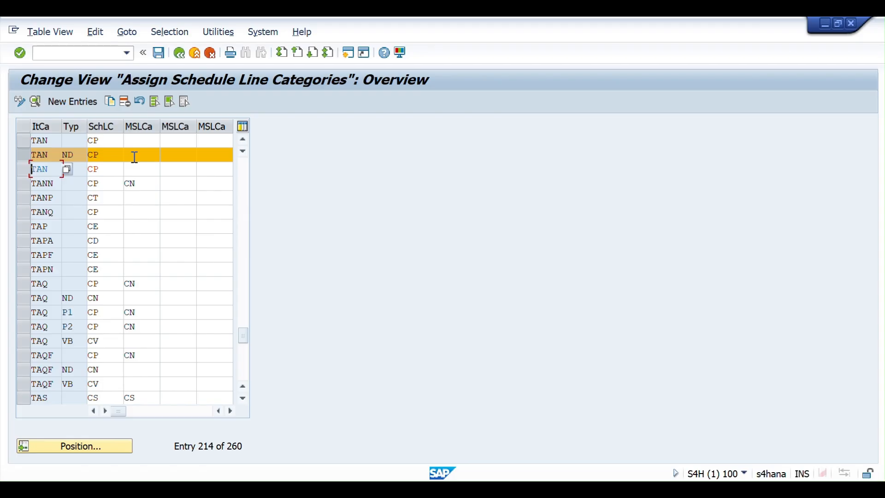
# - Compare the proposed and manual schedule line categories of the TAN entry with MRP type ND against the TANN entry
pyautogui.click(107, 156)
pyautogui.moveTo(107, 156); pyautogui.dragTo(86, 155)
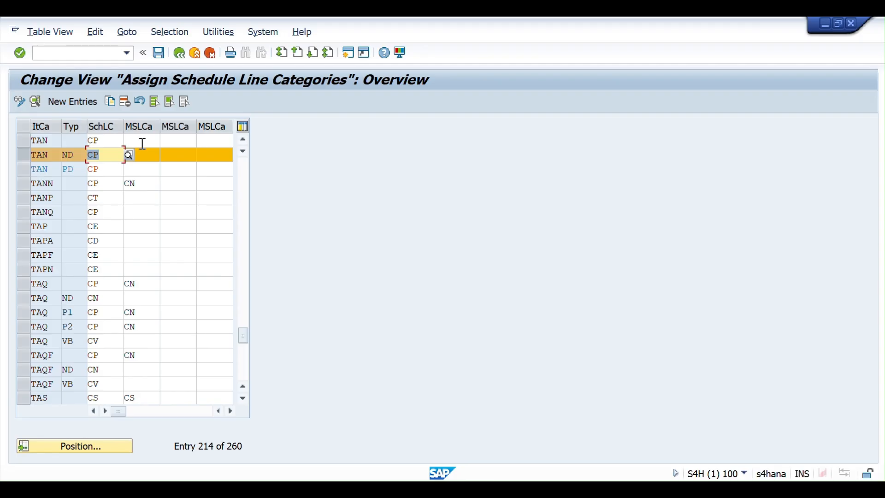
pyautogui.click(147, 159)
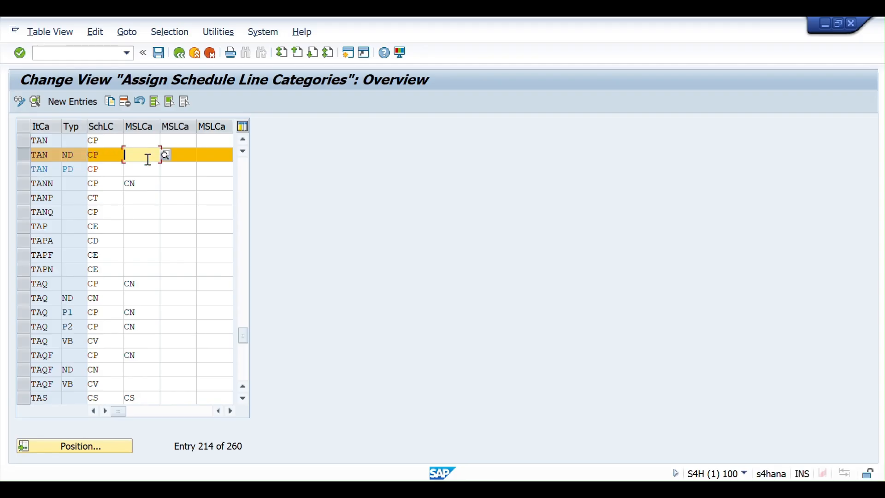
pyautogui.click(140, 185)
pyautogui.moveTo(140, 184); pyautogui.dragTo(122, 188)
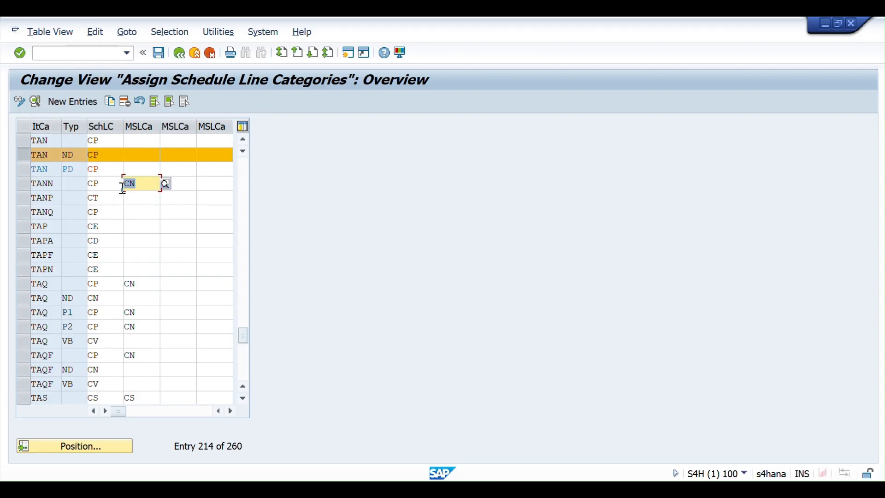
pyautogui.click(100, 155)
pyautogui.moveTo(100, 155); pyautogui.dragTo(80, 155)
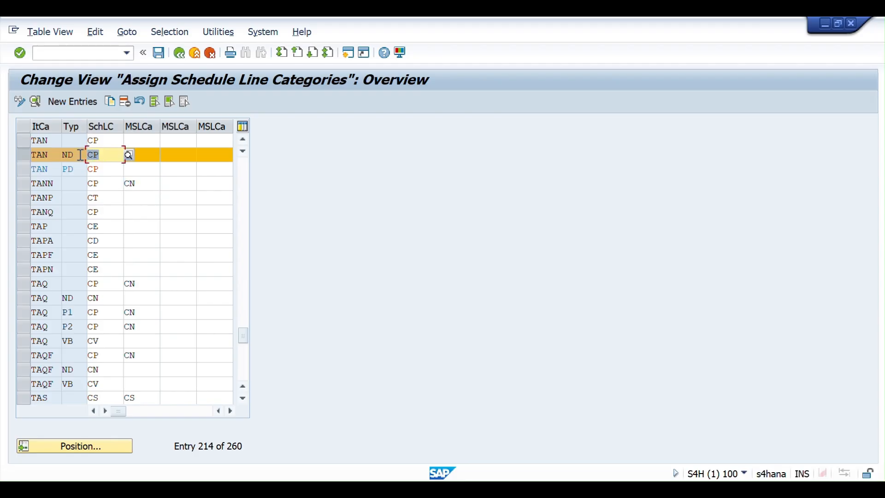
pyautogui.moveTo(142, 185); pyautogui.dragTo(119, 186)
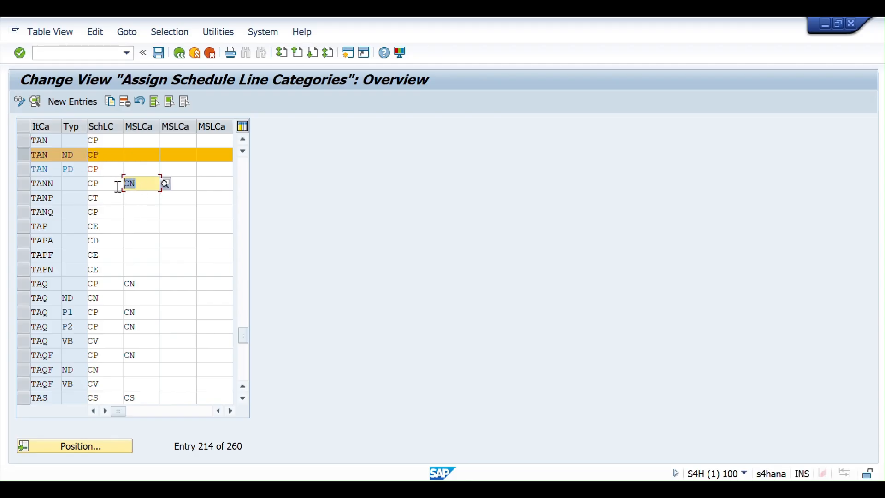
pyautogui.click(136, 154)
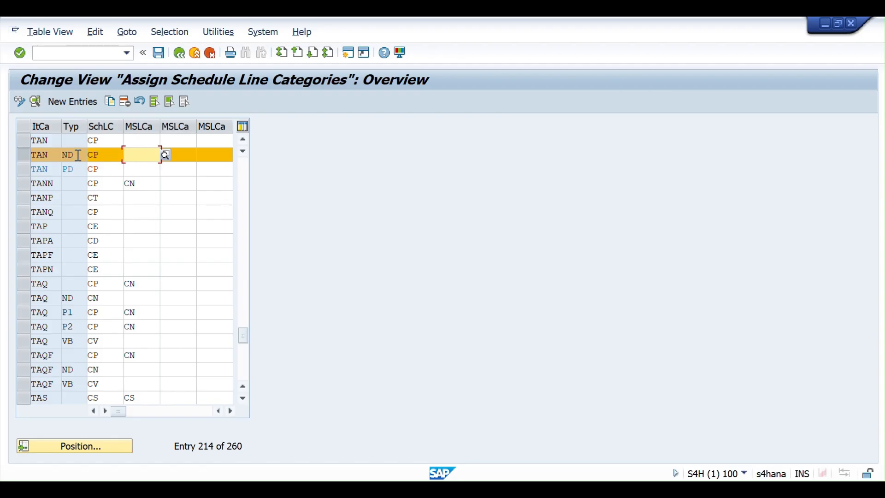
# - Examine the TAN entry with a blank MRP type and its proposed schedule line category
pyautogui.click(68, 141)
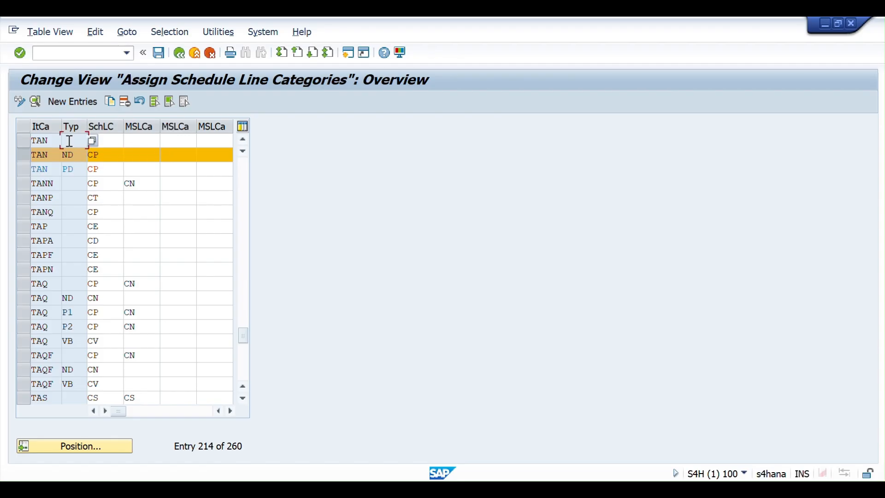
pyautogui.click(22, 156)
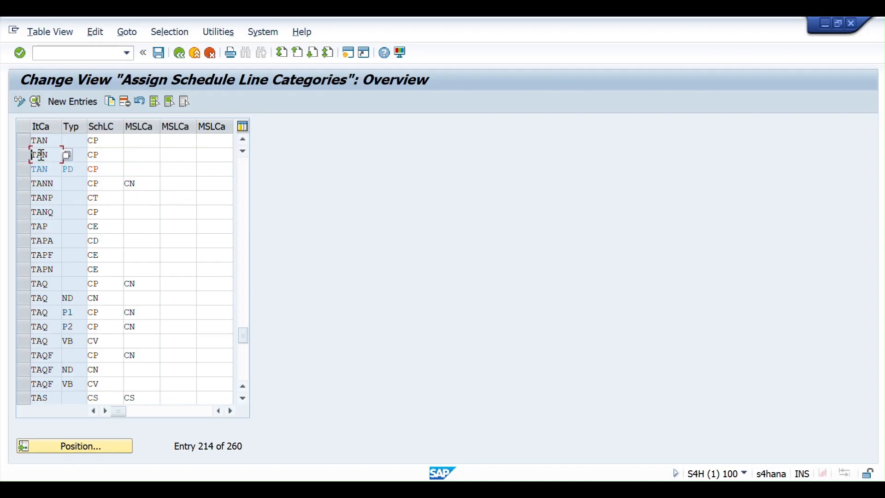
pyautogui.click(83, 131)
pyautogui.moveTo(51, 141); pyautogui.dragTo(20, 144)
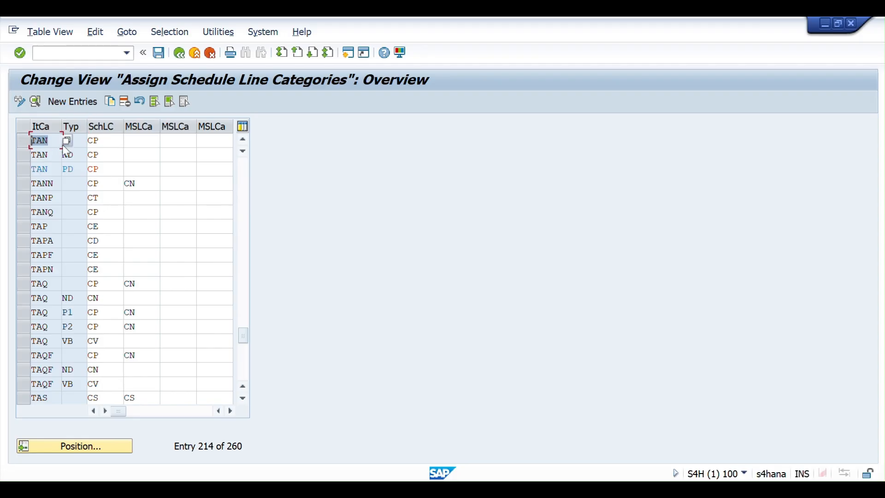
pyautogui.click(83, 143)
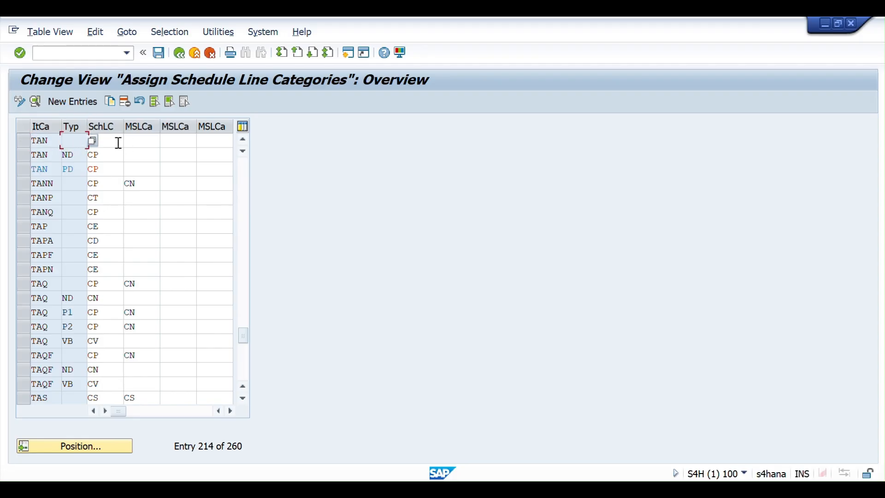
pyautogui.click(104, 145)
pyautogui.moveTo(104, 145); pyautogui.dragTo(82, 144)
pyautogui.click(75, 143)
pyautogui.click(114, 140)
# - Open transaction VA01 in a new session and start a sales order of type OR
pyautogui.click(349, 53)
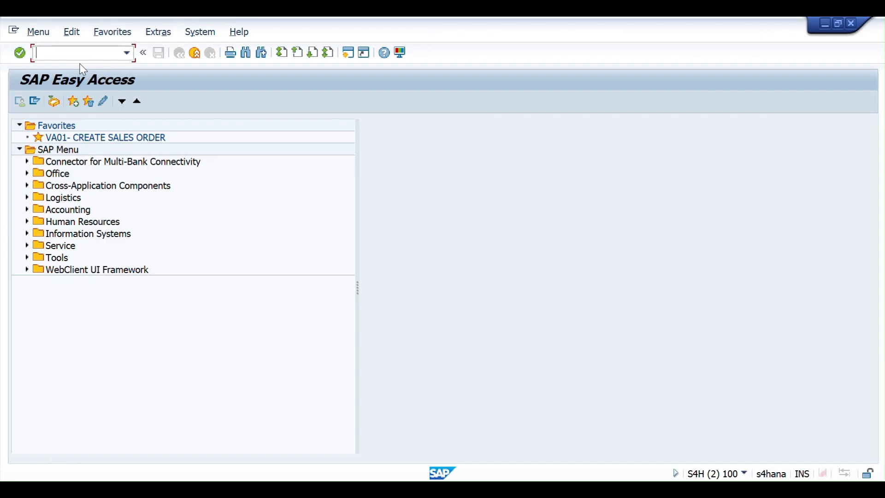
pyautogui.write('/nva01')
pyautogui.press('Return')
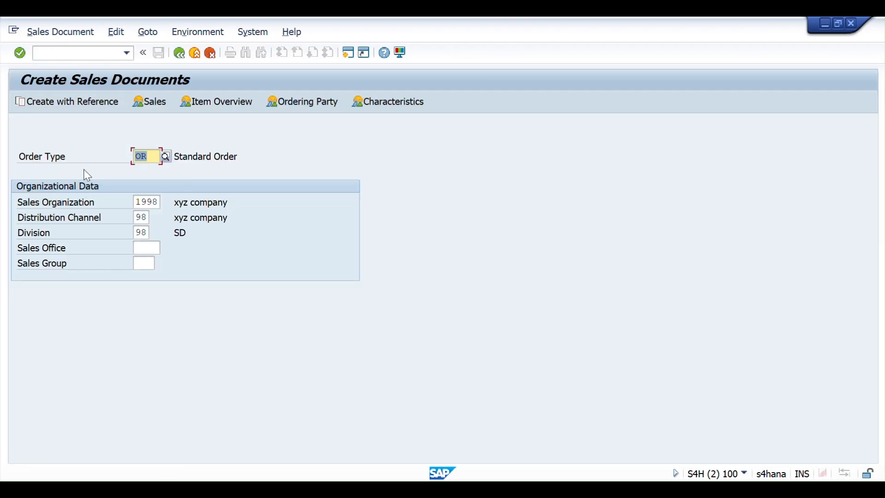
pyautogui.press('Return')
# - Fill in the order header with the sold-to party number, customer reference test and payment terms 0001
pyautogui.press('BackSpace')
pyautogui.click(117, 155)
pyautogui.click(123, 173)
pyautogui.press('Return')
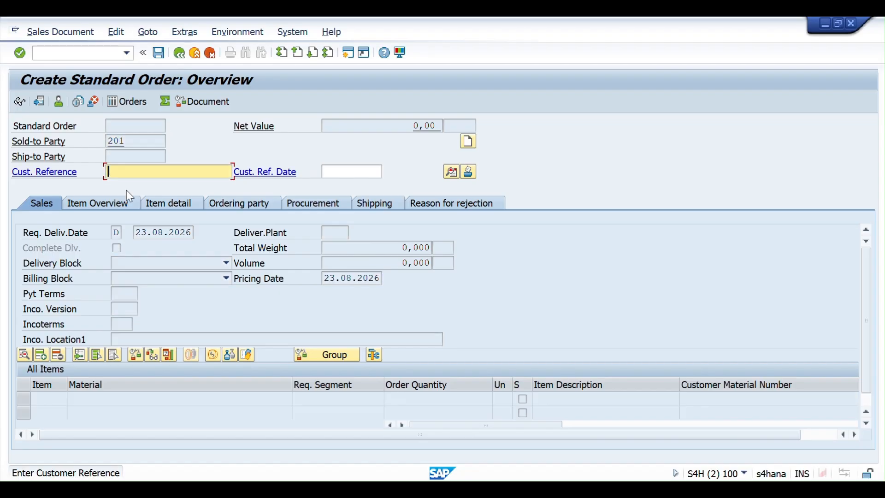
pyautogui.write('test')
pyautogui.press('Return')
pyautogui.click(117, 294)
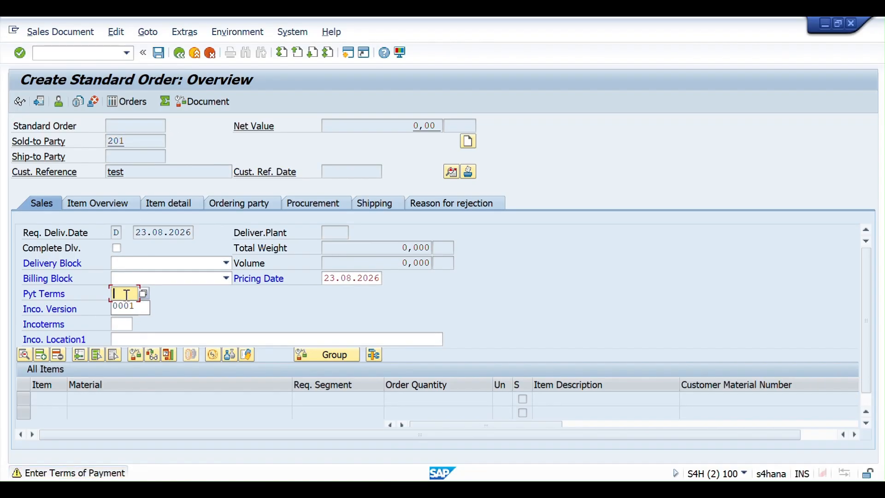
pyautogui.click(130, 305)
pyautogui.press('Return')
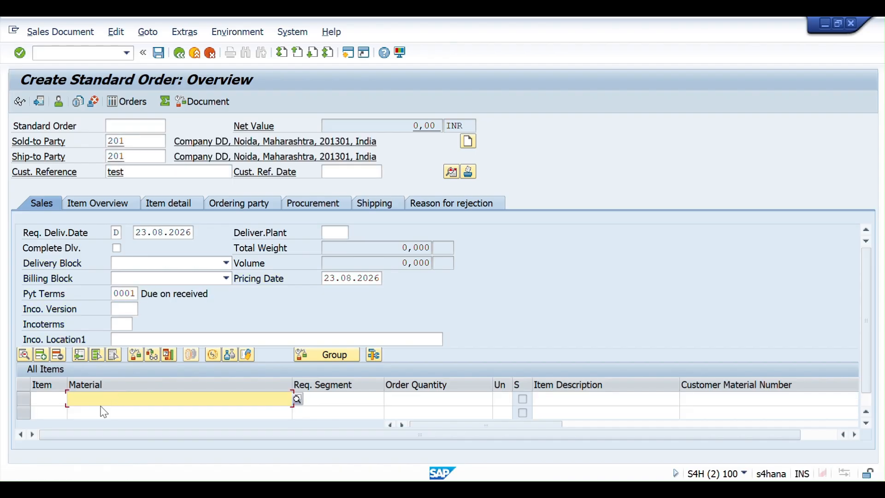
# - Add material MATERIAL98 as the order's first item with an order quantity of 1
pyautogui.click(100, 405)
pyautogui.click(72, 416)
pyautogui.press('Return')
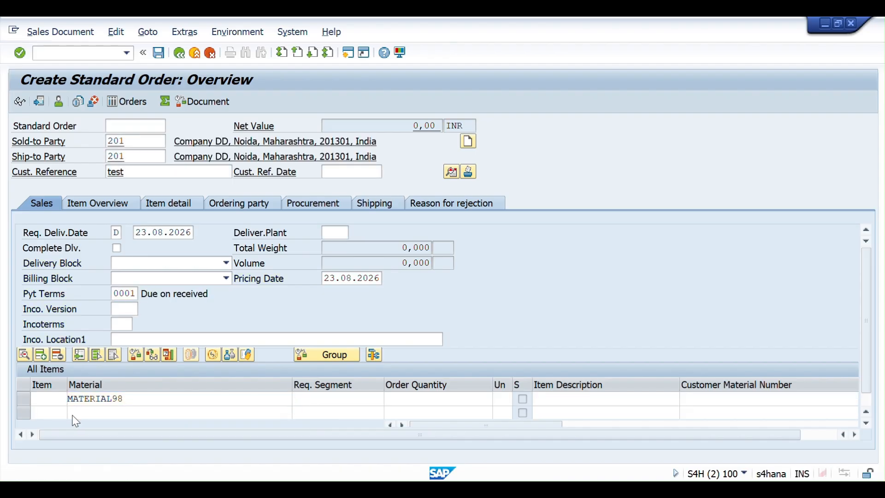
pyautogui.click(432, 399)
pyautogui.write('1')
pyautogui.press('Return')
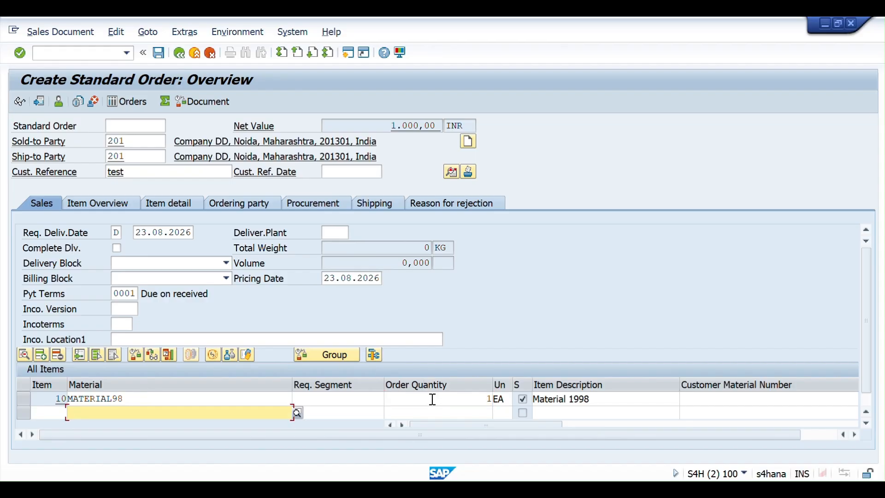
# - Check the item category determined for the MATERIAL98 item in the order's item list
pyautogui.moveTo(480, 433); pyautogui.dragTo(599, 416)
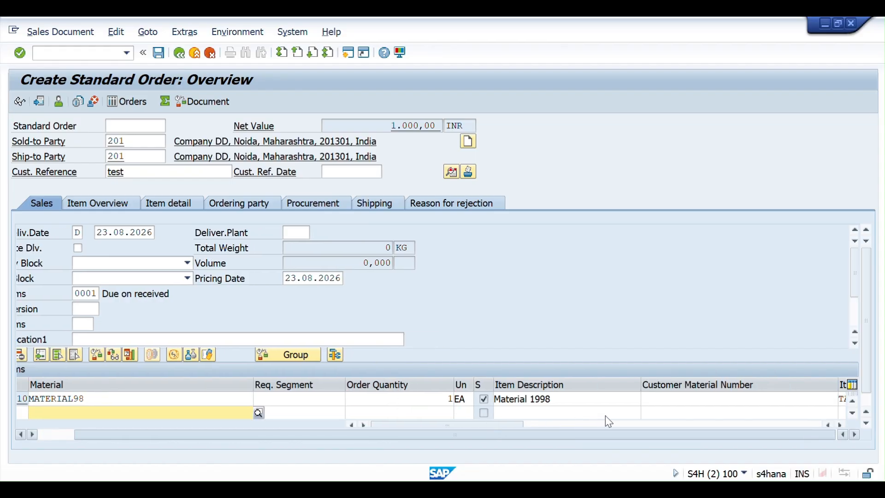
pyautogui.moveTo(520, 425); pyautogui.dragTo(569, 423)
pyautogui.click(558, 399)
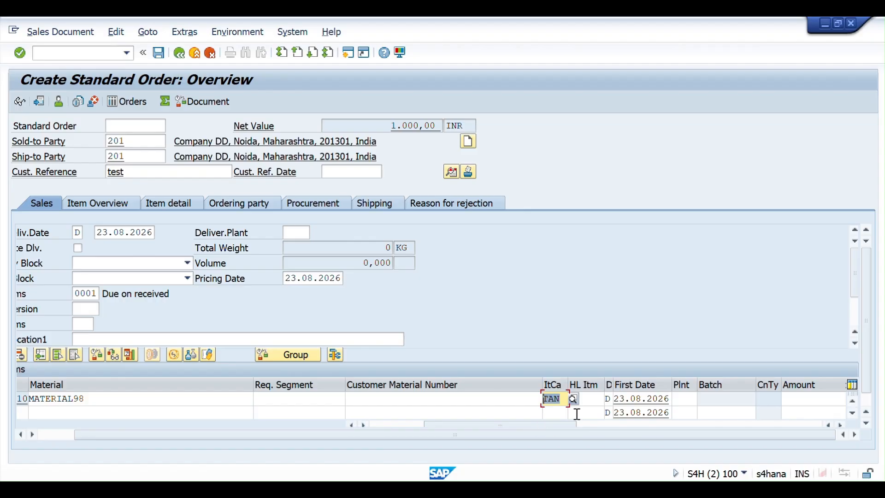
pyautogui.click(567, 399)
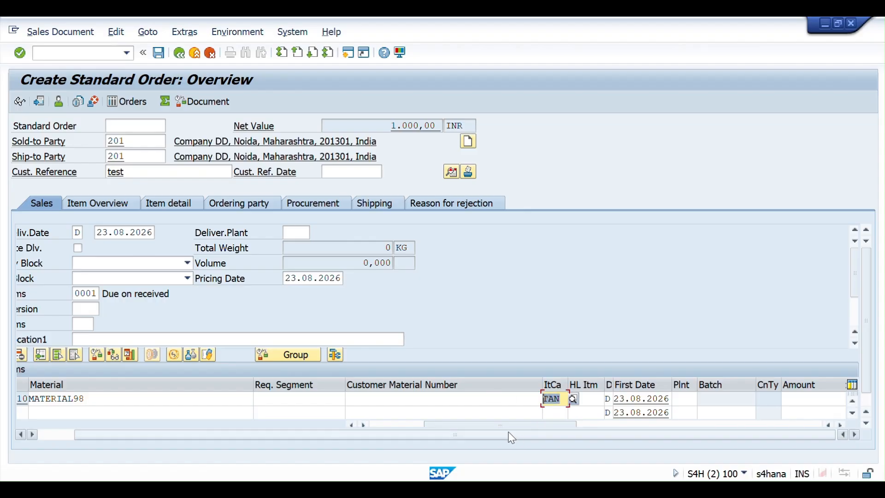
# - Open the MATERIAL98 item's schedule lines and check the schedule line category
pyautogui.moveTo(499, 425); pyautogui.dragTo(329, 443)
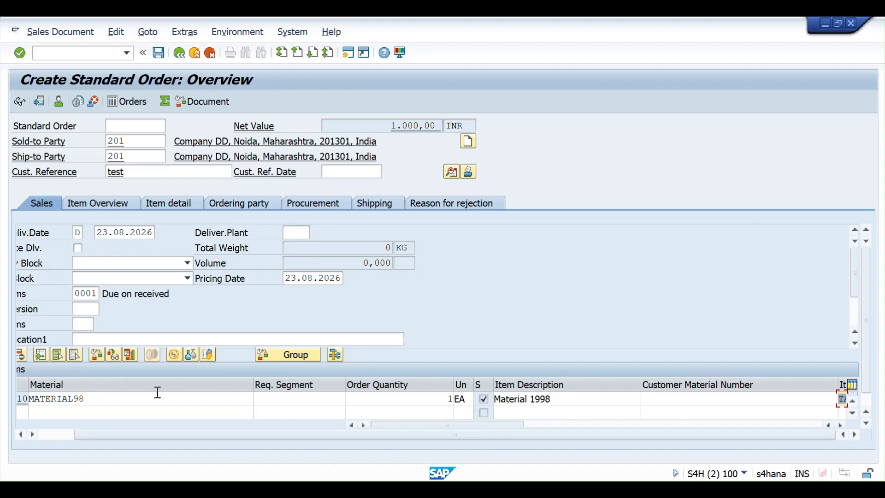
pyautogui.click(114, 397)
pyautogui.doubleClick(114, 397)
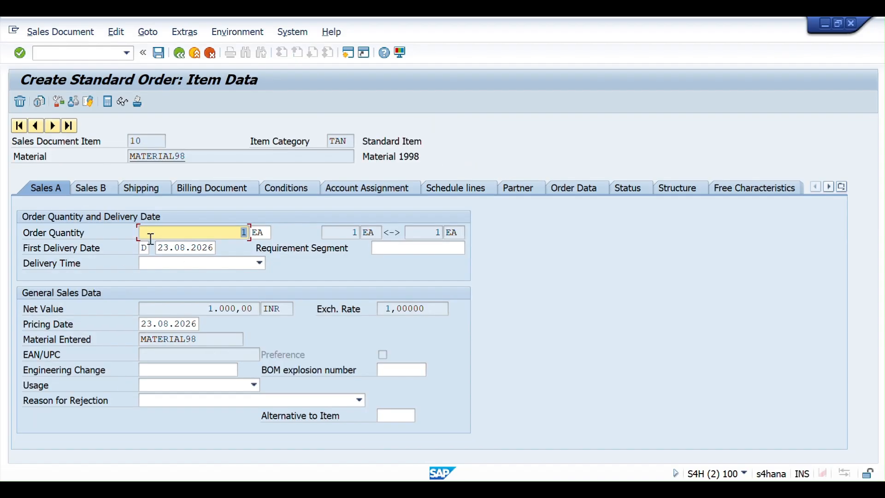
pyautogui.click(442, 190)
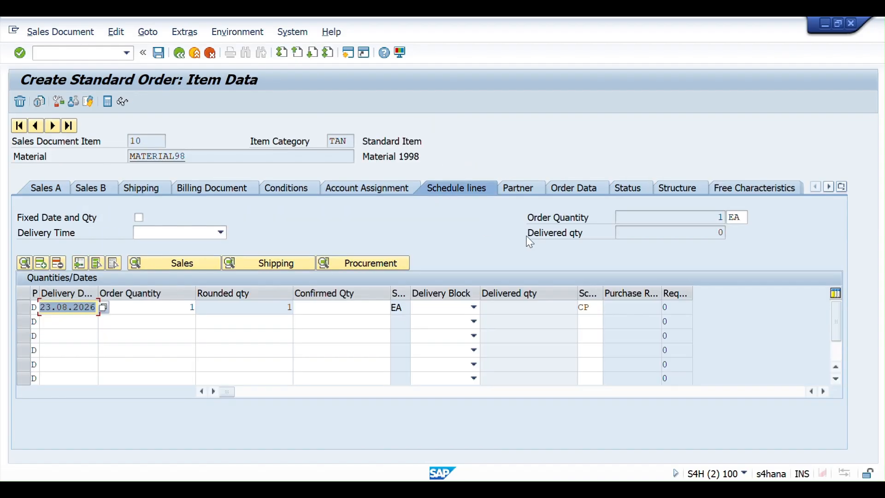
pyautogui.click(595, 309)
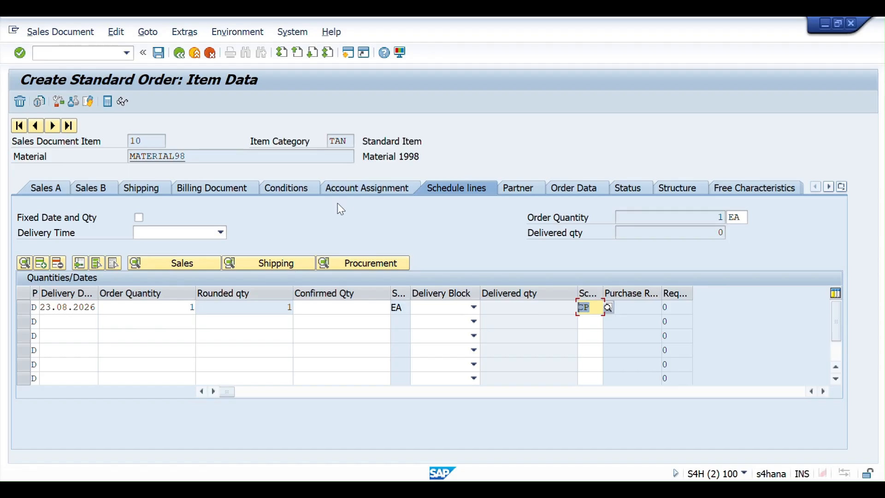
# - Return to the order overview and review the item category and material of item 10
pyautogui.click(180, 53)
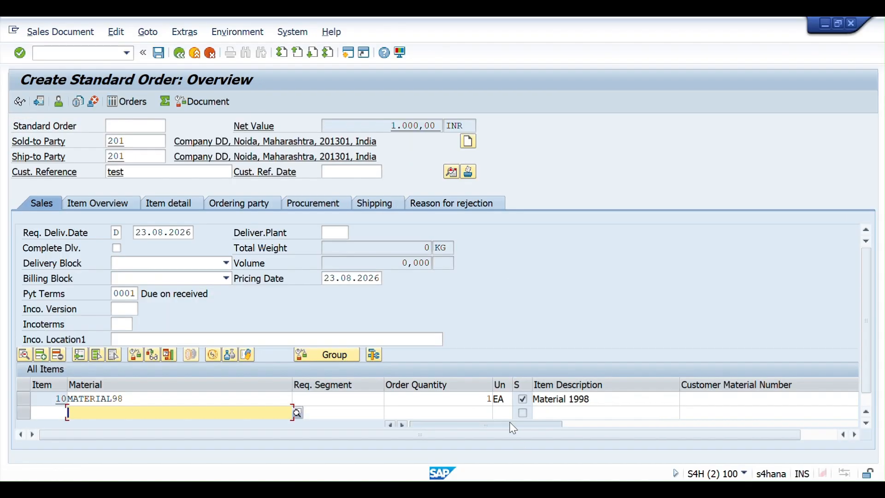
pyautogui.moveTo(511, 425); pyautogui.dragTo(577, 426)
pyautogui.moveTo(404, 399); pyautogui.dragTo(327, 412)
pyautogui.moveTo(163, 401); pyautogui.dragTo(0, 393)
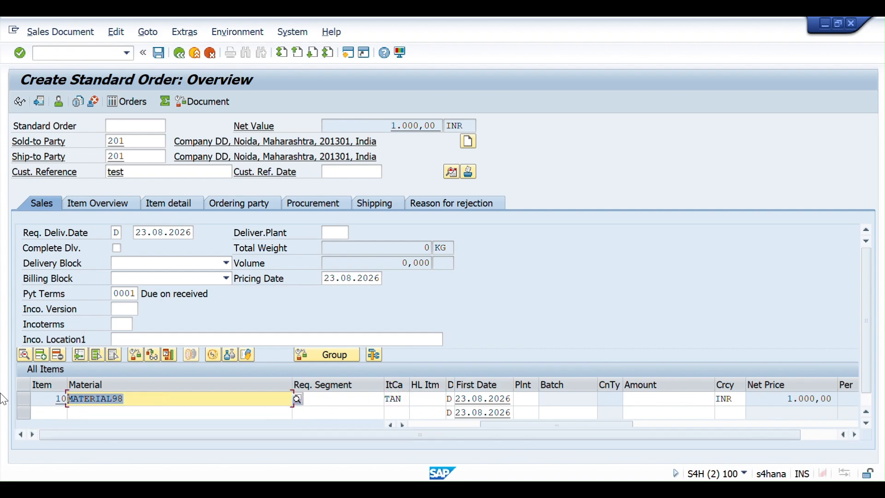
# - Open transaction MM03 in a new session and bring up the view selection for material MATERIAL98
pyautogui.click(1, 393)
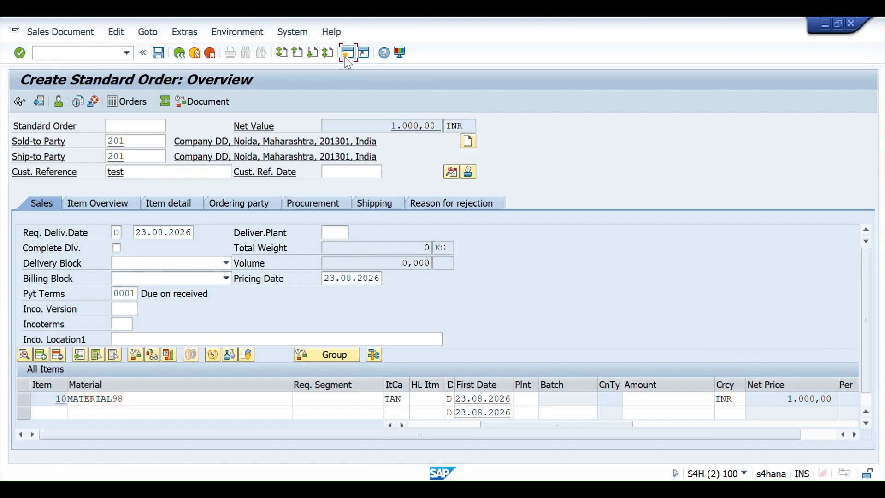
pyautogui.write('mm0')
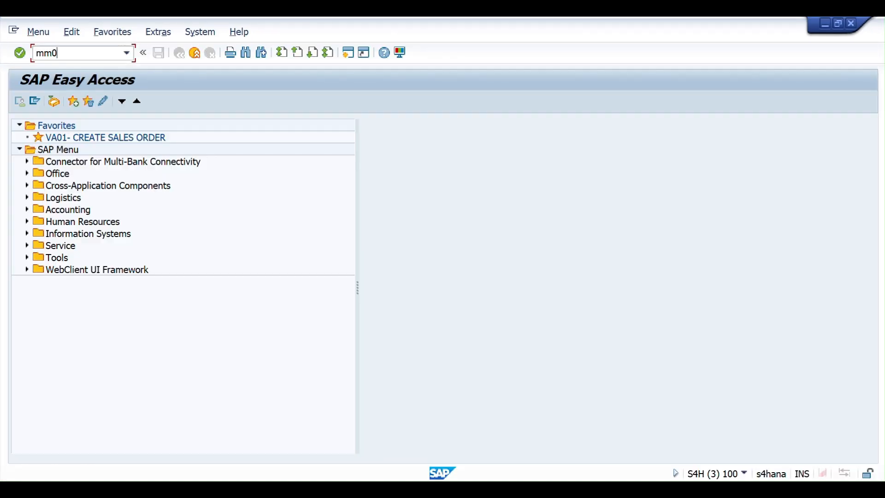
pyautogui.write('3')
pyautogui.press('Return')
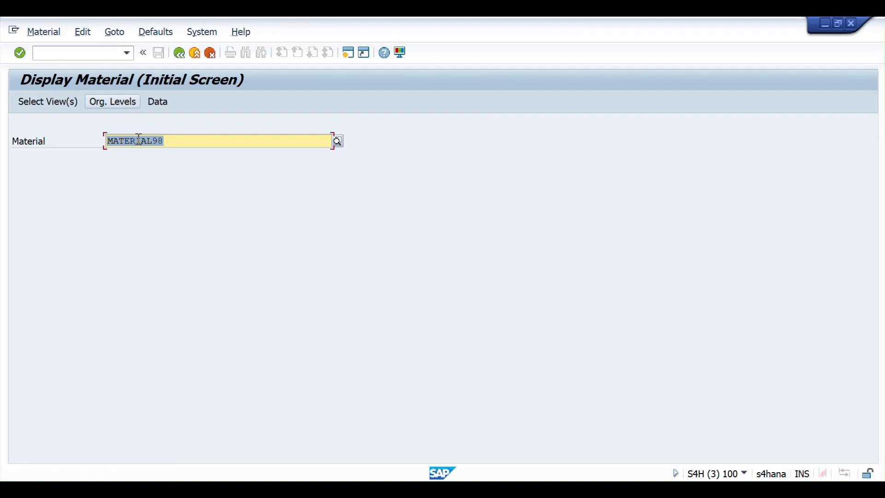
pyautogui.press('Return')
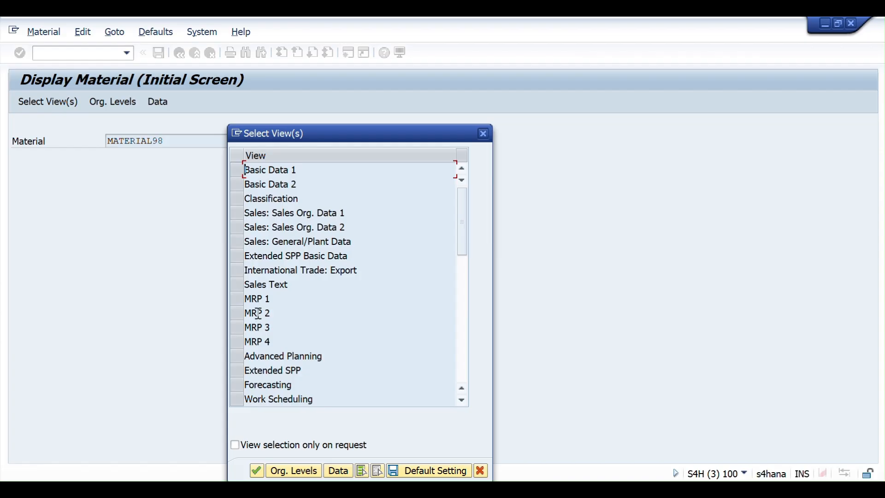
# - Display the material's MRP 1 view for plant 1998 and copy its MRP type
pyautogui.click(240, 300)
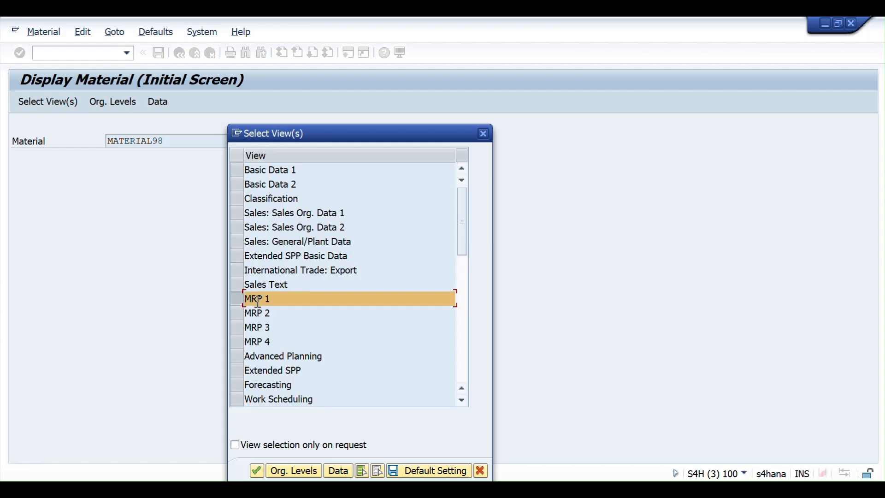
pyautogui.click(293, 470)
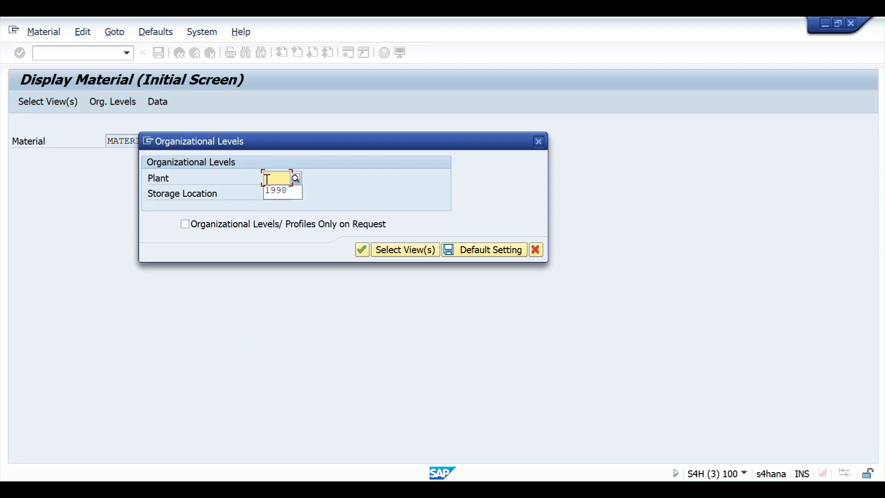
pyautogui.click(277, 189)
pyautogui.press('Return')
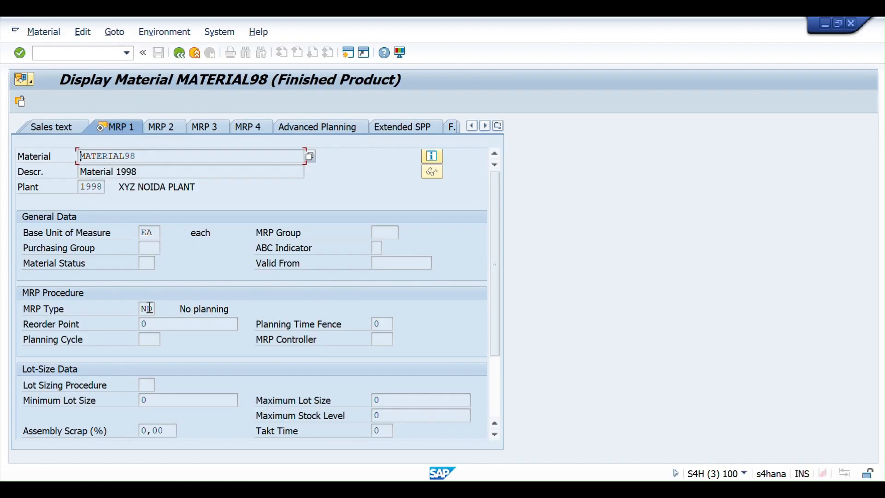
pyautogui.moveTo(153, 309); pyautogui.dragTo(110, 311)
pyautogui.hotkey('ctrl', 'c')
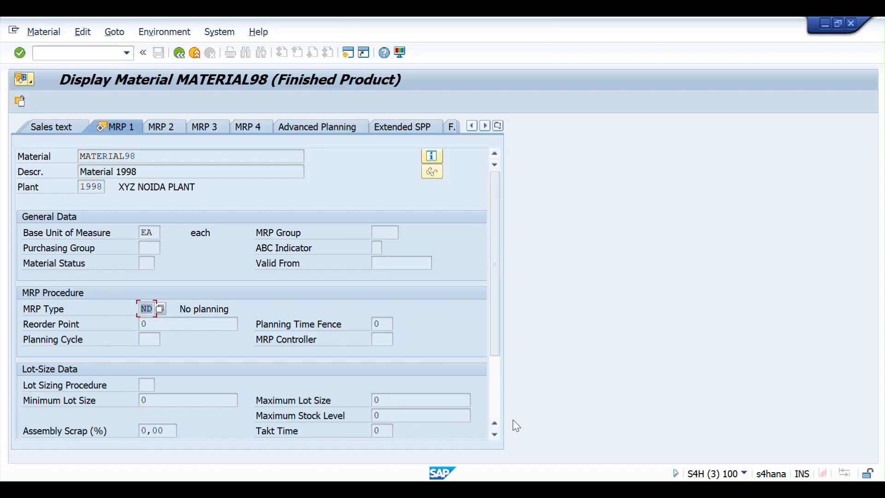
# - Switch to the schedule line category assignment session and check the proposed category for TAN with MRP type ND
pyautogui.moveTo(521, 490)
pyautogui.click(480, 414)
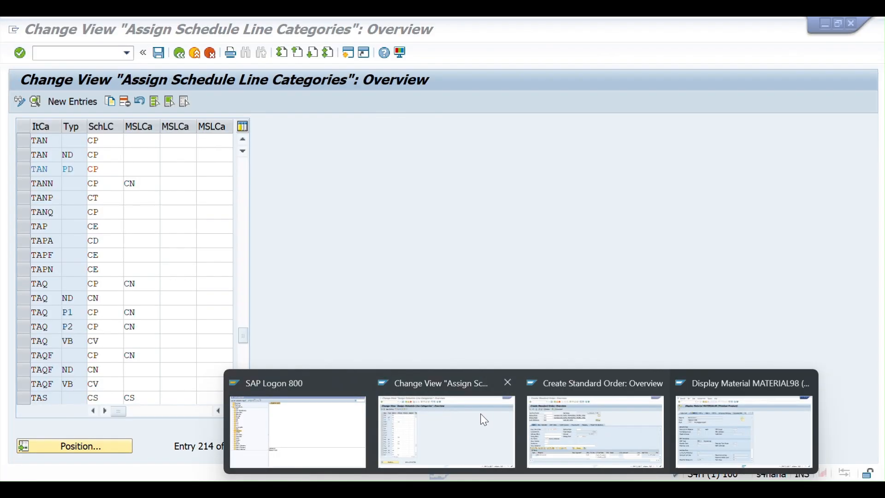
pyautogui.doubleClick(46, 155)
pyautogui.click(65, 156)
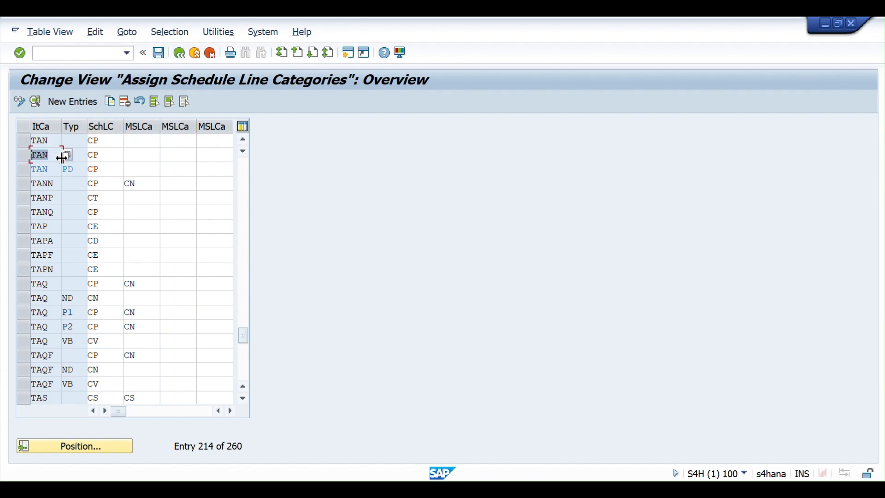
pyautogui.hotkey('ctrl', 'v')
pyautogui.moveTo(83, 155)
pyautogui.mouseDown()
pyautogui.moveTo(60, 157)
pyautogui.moveTo(86, 156)
pyautogui.mouseUp()
pyautogui.click(111, 154)
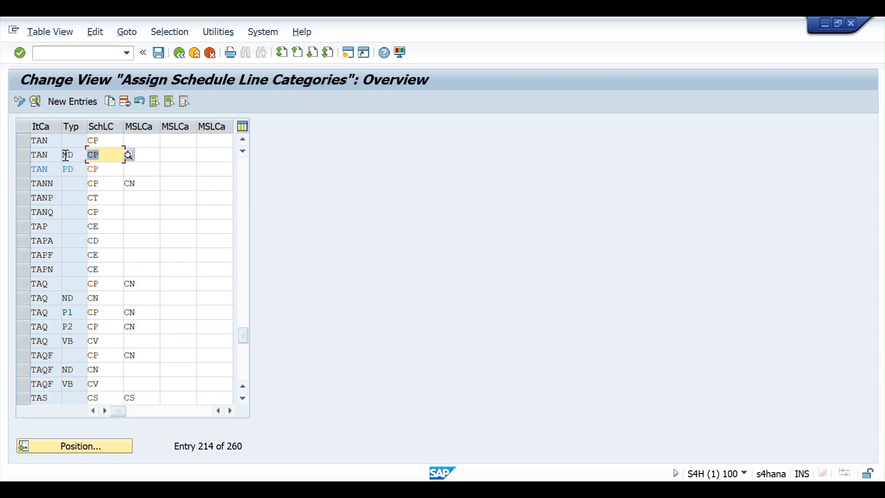
# - Switch back to the sales order session and recheck the schedule line category in the MATERIAL98 item's schedule lines
pyautogui.moveTo(521, 490)
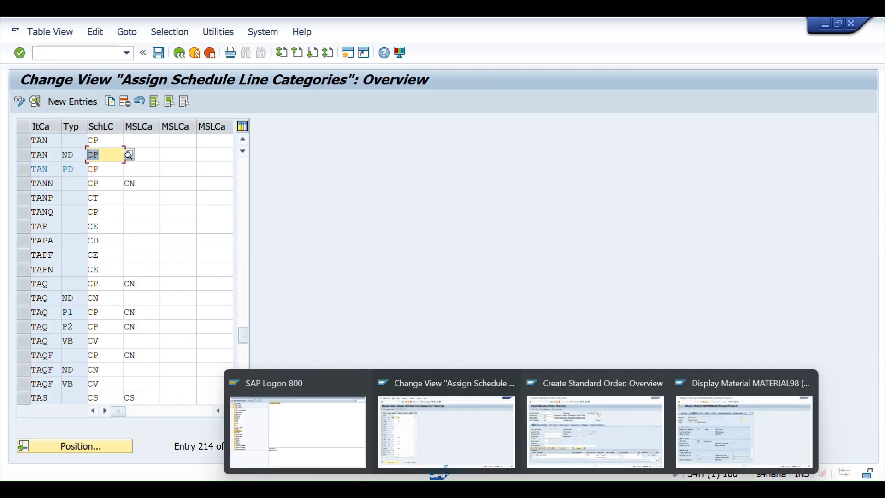
pyautogui.click(609, 416)
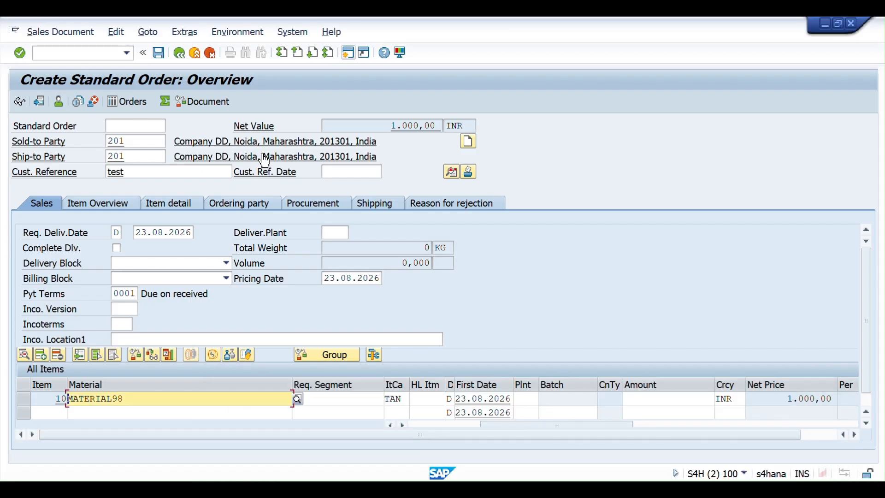
pyautogui.doubleClick(121, 399)
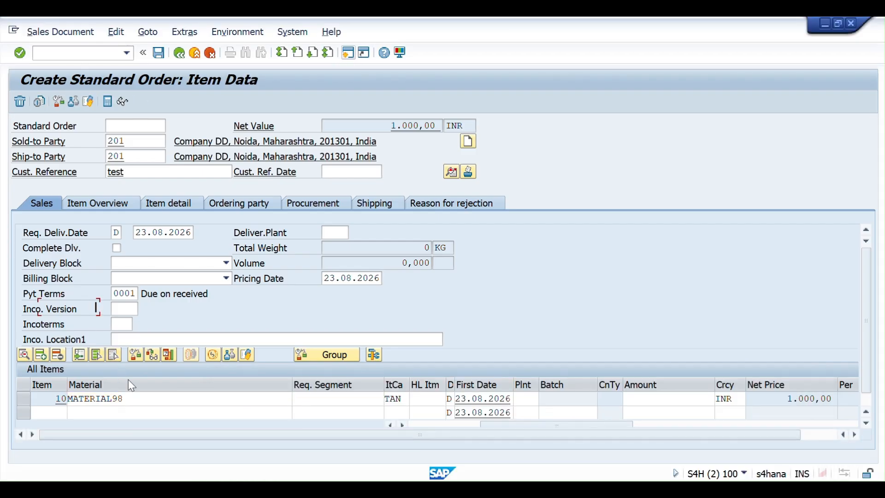
pyautogui.click(587, 308)
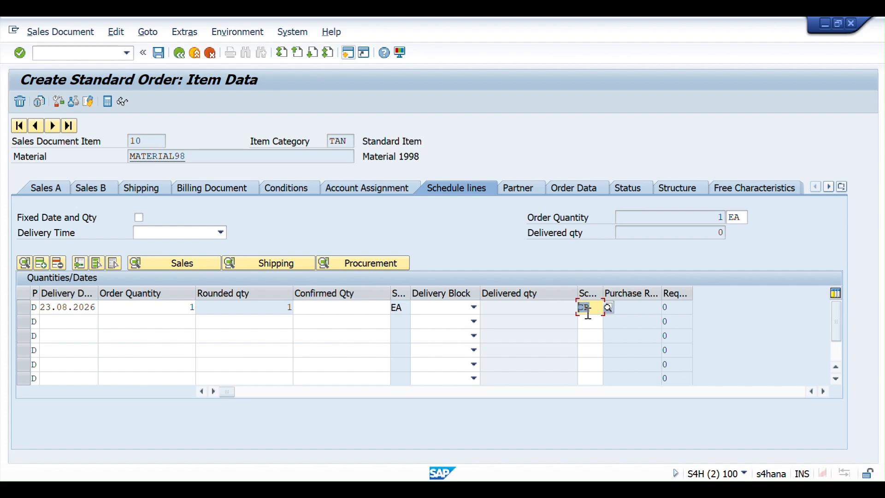
# - Return to the schedule line category assignment session and review the TAN entry's item category, MRP type ND and proposed schedule line category
pyautogui.moveTo(521, 489)
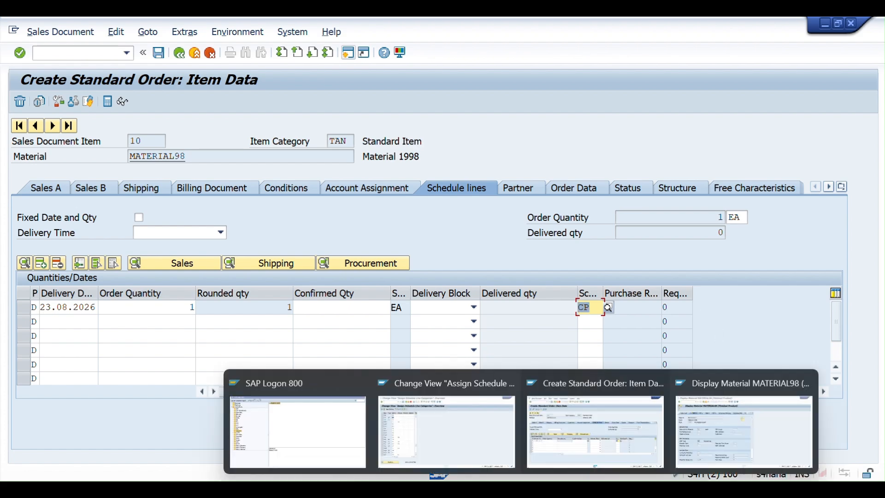
pyautogui.click(455, 441)
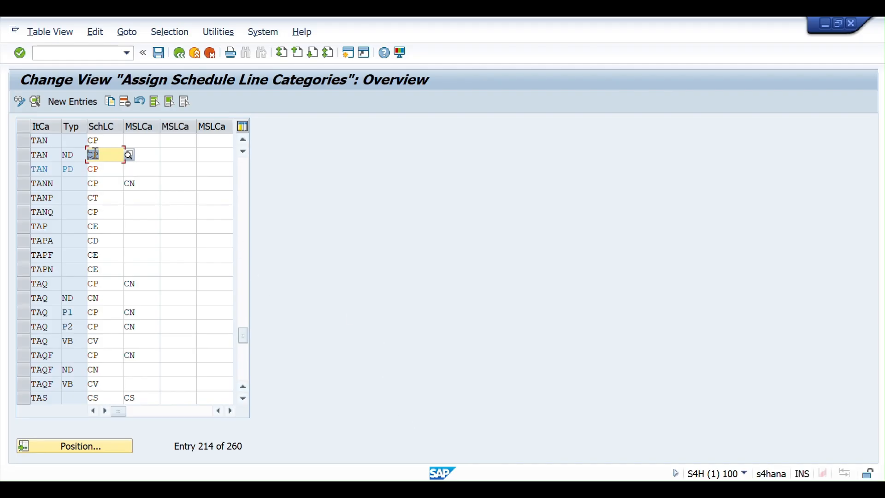
pyautogui.click(53, 154)
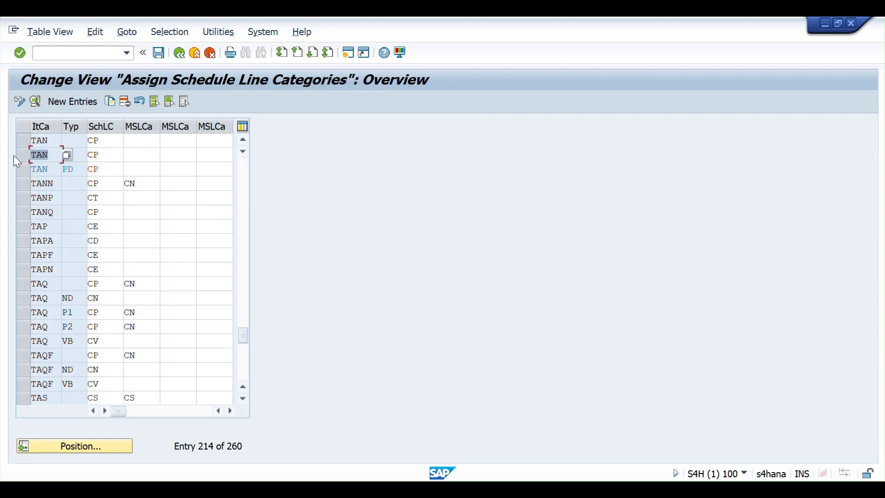
pyautogui.click(83, 153)
pyautogui.write('ND')
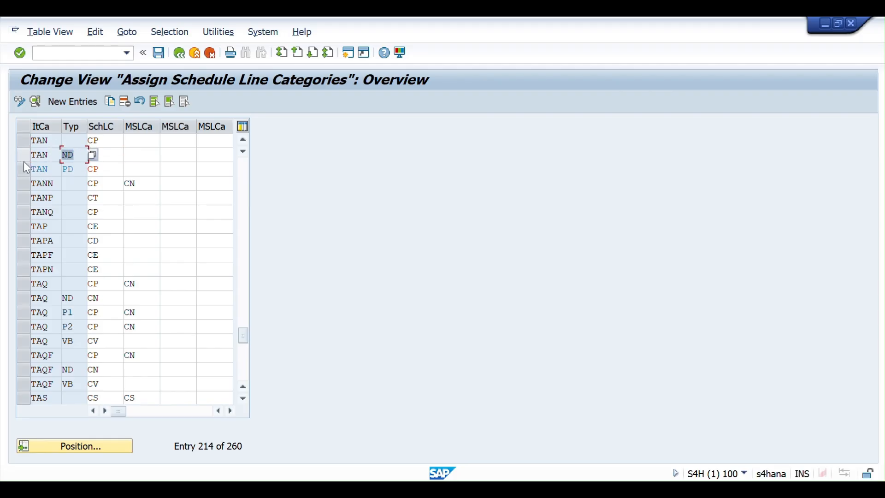
pyautogui.click(115, 157)
pyautogui.click(112, 157)
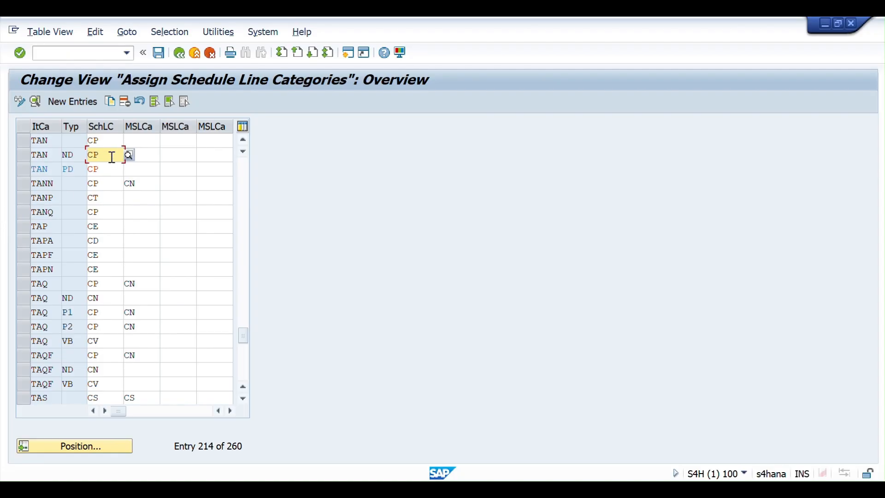
# - Leave the assignment overview and open transaction VOV6 to maintain schedule line categories
pyautogui.click(83, 53)
pyautogui.write('/nvov7')
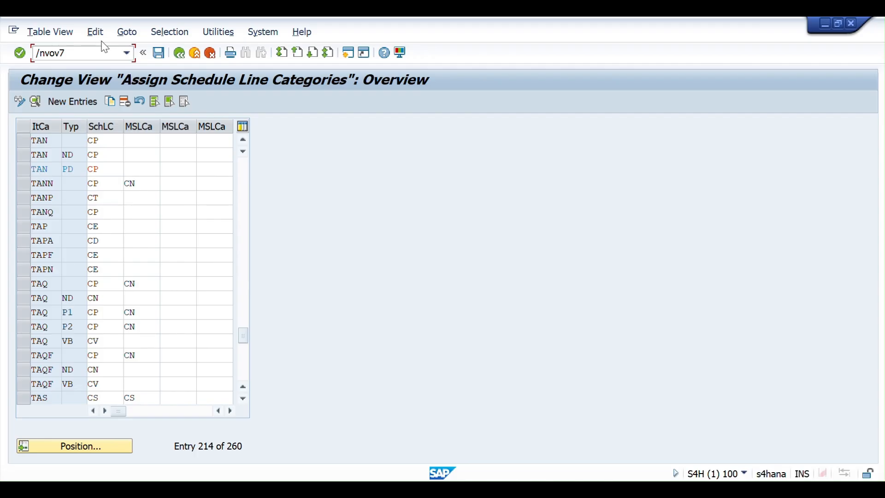
pyautogui.press('BackSpace')
pyautogui.press('BackSpace')
pyautogui.write('6')
pyautogui.press('Return')
pyautogui.write('vov6')
pyautogui.press('Return')
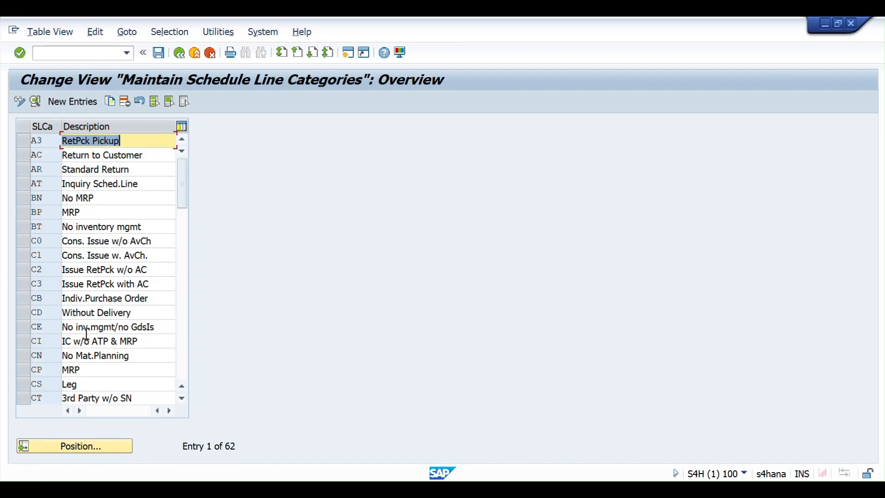
# - Position the schedule line category list at CP and open that category's details
pyautogui.click(81, 456)
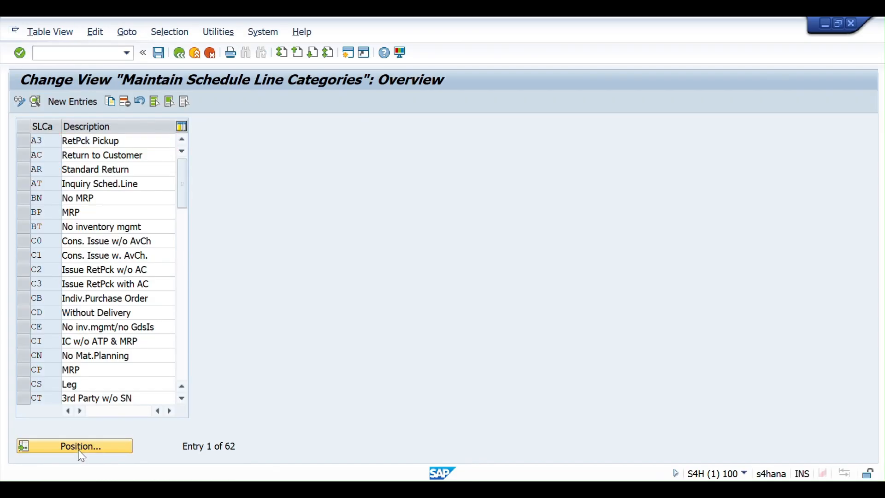
pyautogui.write('cp')
pyautogui.press('Return')
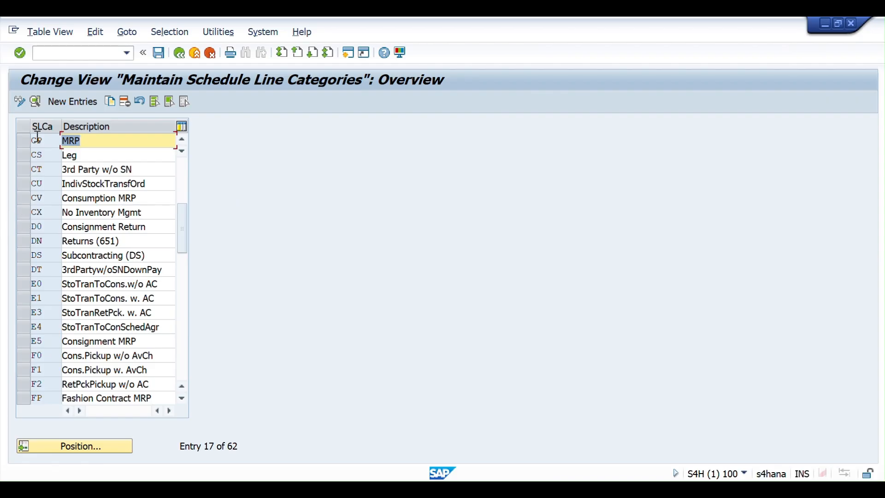
pyautogui.click(23, 141)
pyautogui.click(35, 100)
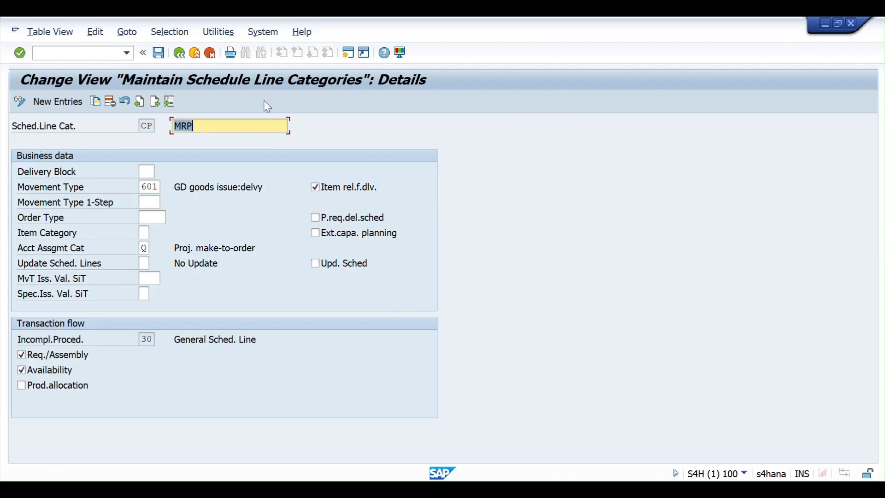